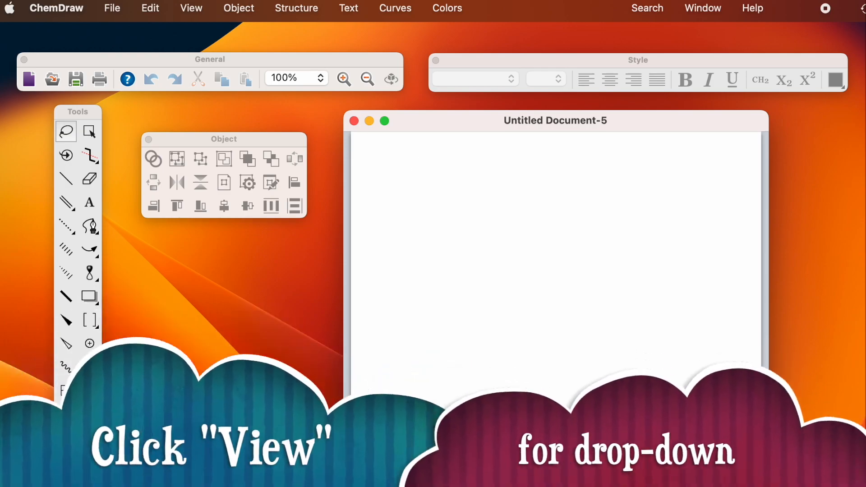
Step: Look through the View menu without changes, then bring up the File menu's document commands
click(189, 13)
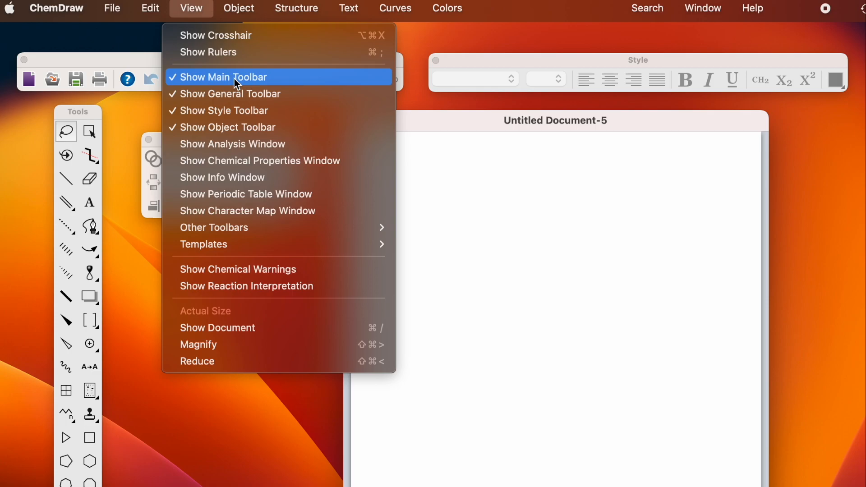
click(196, 12)
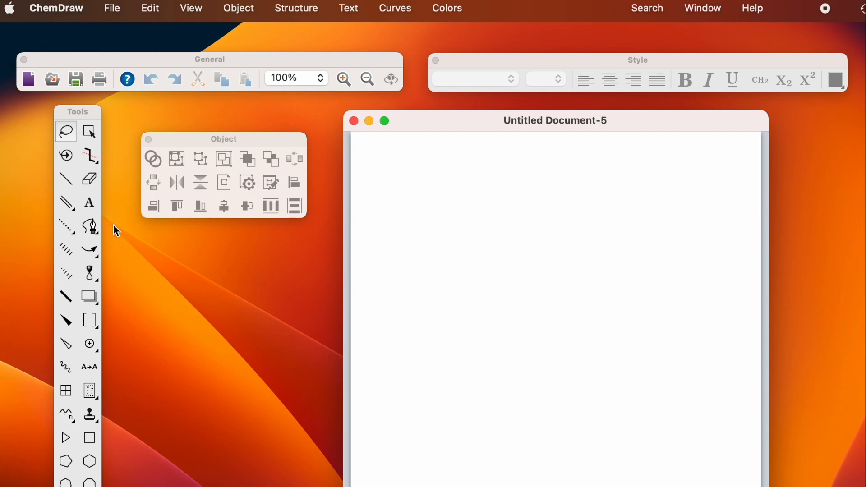
click(113, 10)
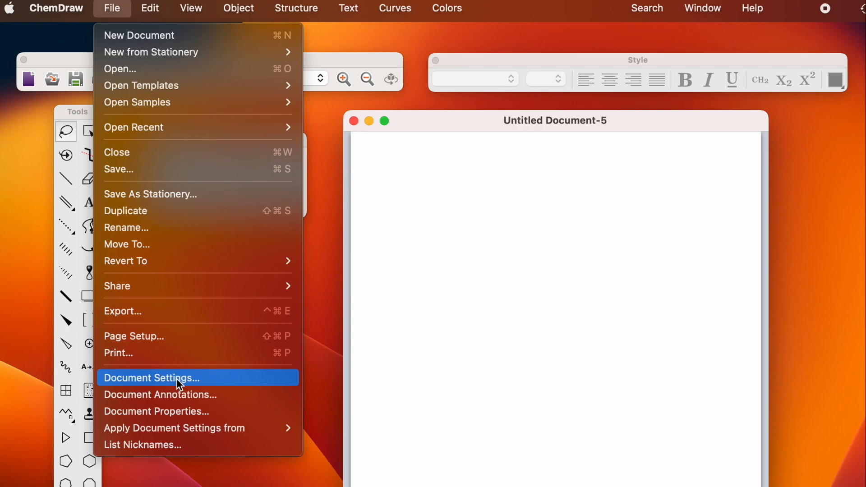
Step: Browse the File > Apply Document Settings from submenu options
mouse_move(175, 429)
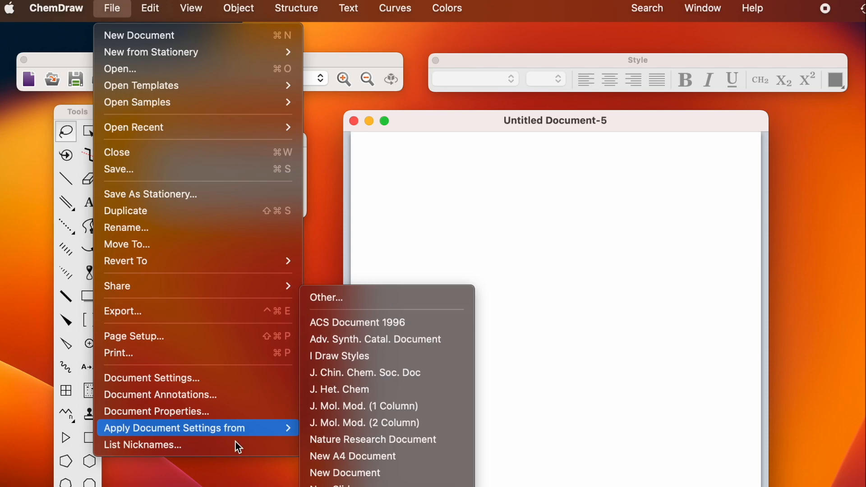
mouse_move(267, 432)
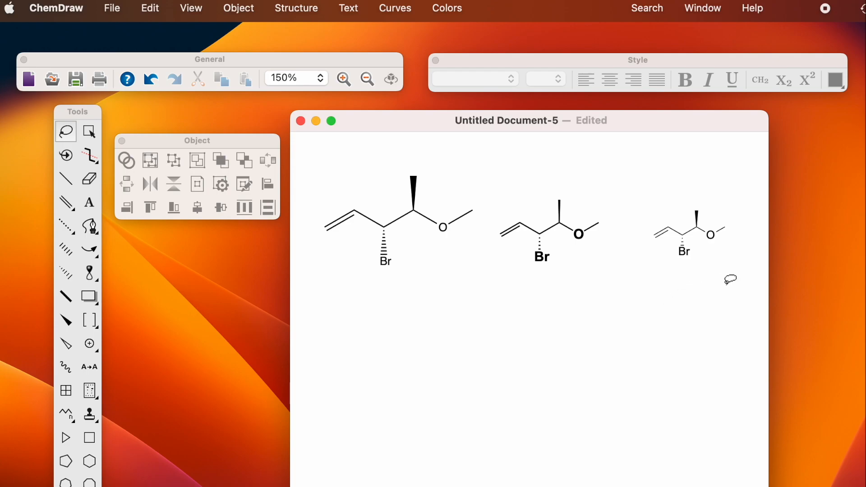
Step: Apply ACS Document 1996 settings, choosing Don't modify existing for the three structures
click(113, 8)
mouse_move(189, 434)
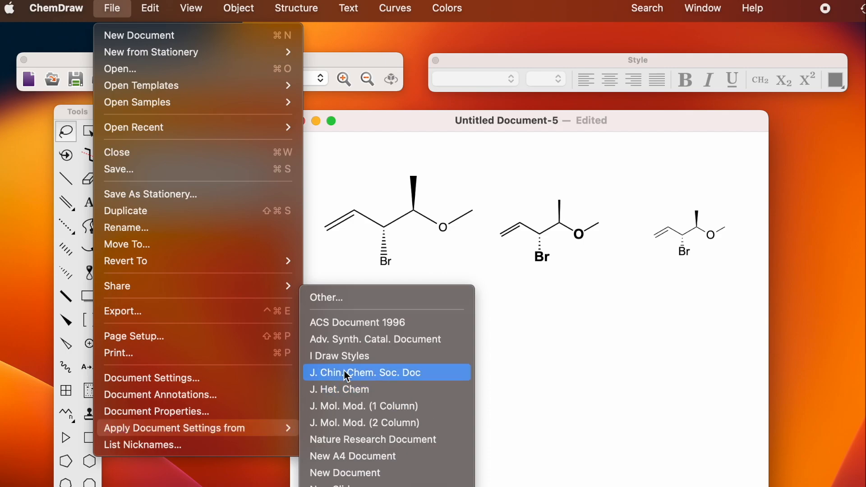
click(358, 323)
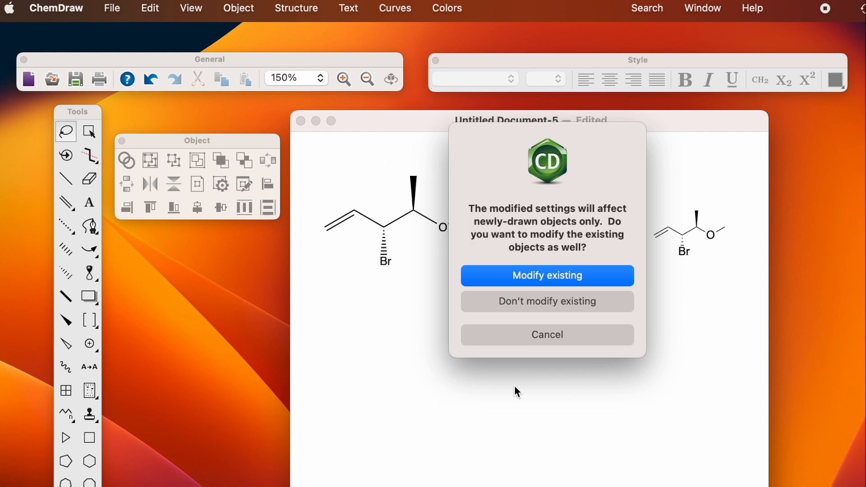
click(522, 300)
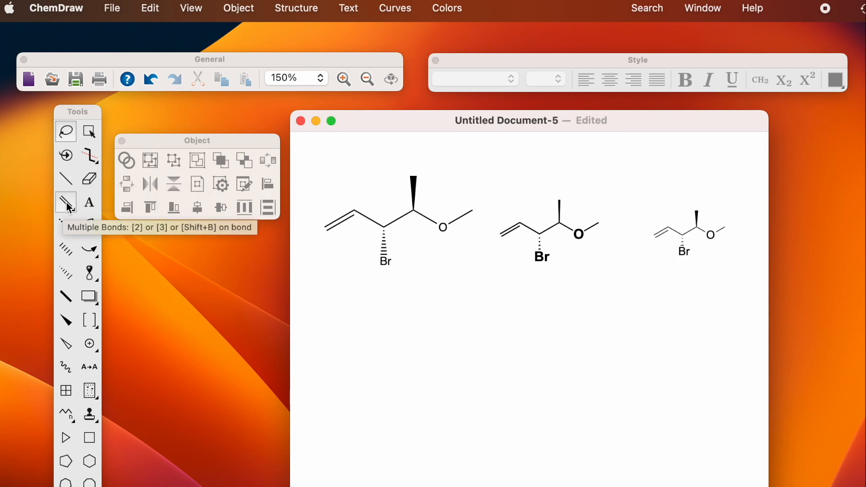
Step: Draw two zig-zag carbon chains side by side below the structures
click(67, 419)
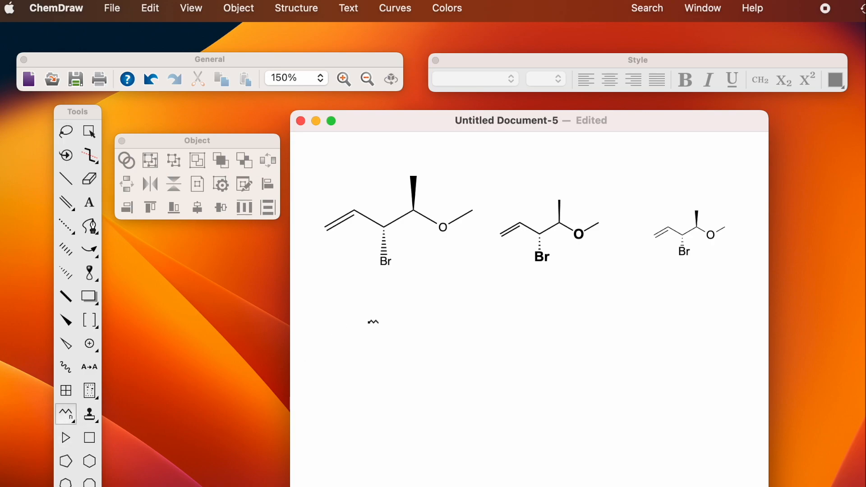
drag(343, 335, 434, 333)
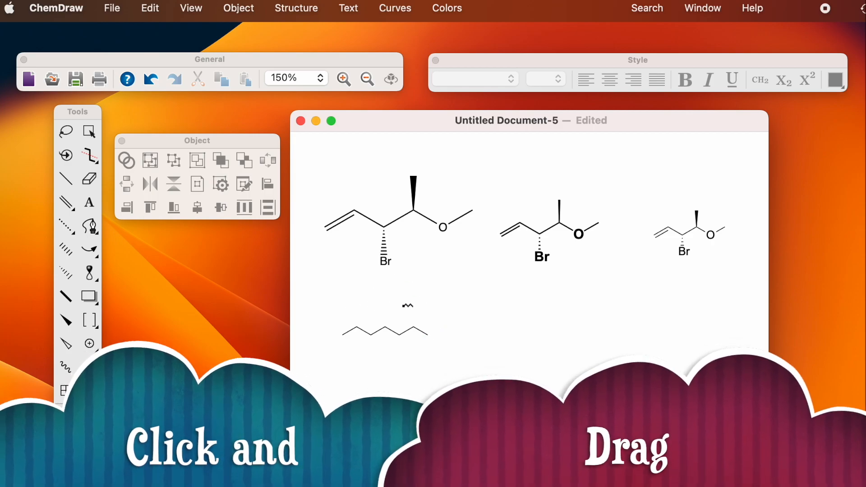
drag(469, 327, 563, 336)
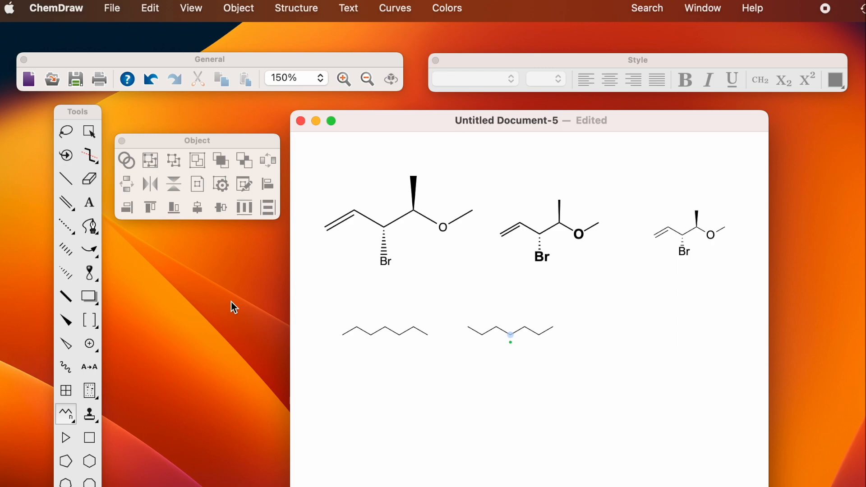
click(98, 179)
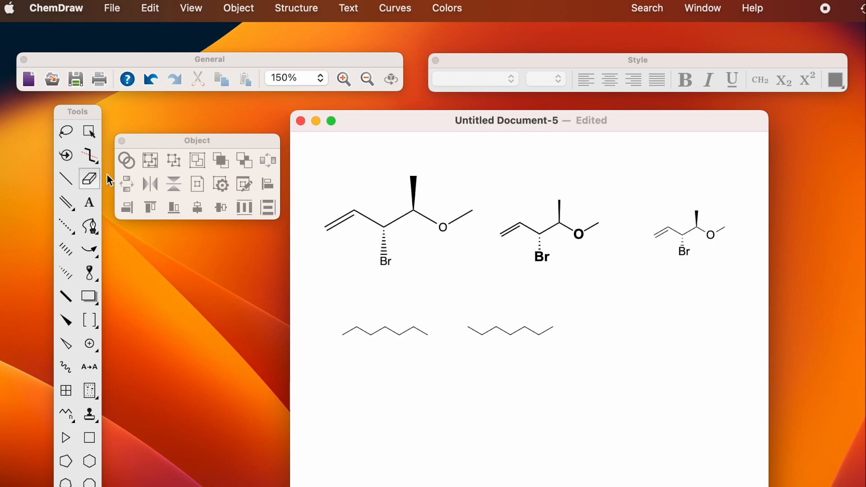
Step: Erase the first chain, trim two bonds off the second, and add one bond at its left end
click(348, 333)
click(393, 331)
click(418, 331)
click(405, 331)
click(379, 332)
click(481, 335)
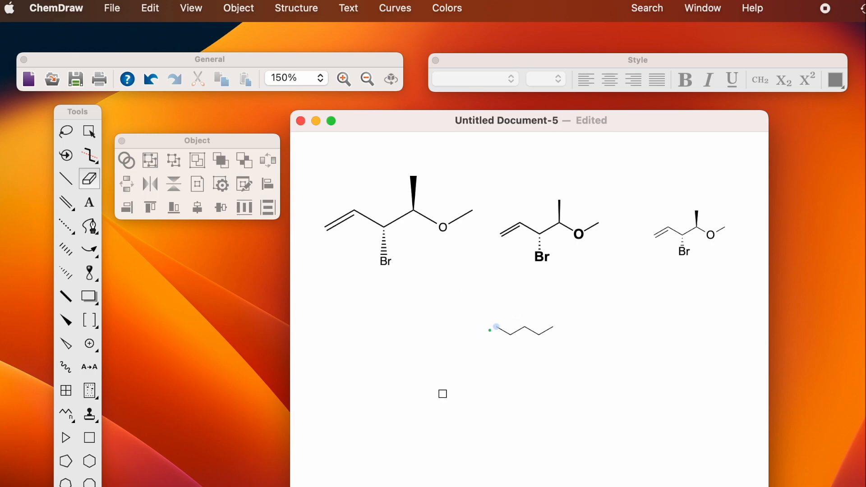
click(65, 184)
drag(496, 330, 463, 346)
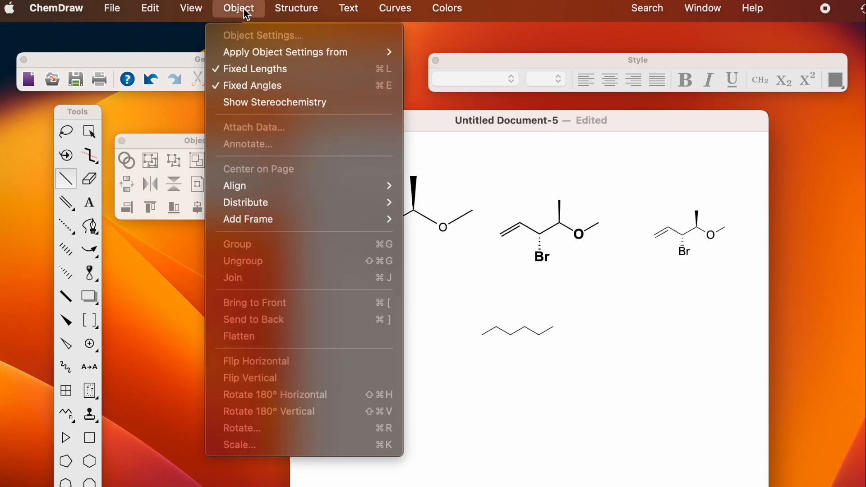
Step: Turn off Fixed Lengths and add three methyl branches, two on one carbon
click(246, 69)
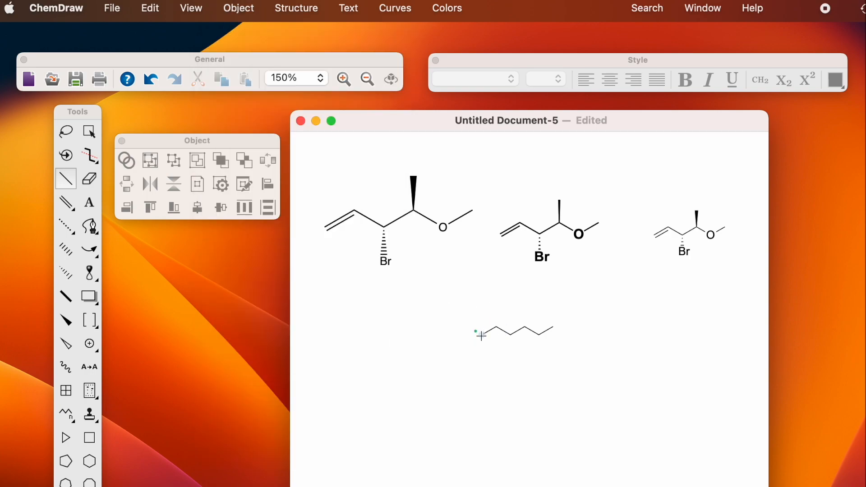
mouse_move(482, 336)
mouse_down()
mouse_move(474, 324)
mouse_move(506, 294)
mouse_move(427, 342)
mouse_move(462, 318)
mouse_move(482, 335)
mouse_up()
click(525, 325)
mouse_move(511, 335)
mouse_down()
mouse_move(494, 359)
mouse_move(517, 348)
mouse_move(530, 365)
mouse_up()
click(70, 134)
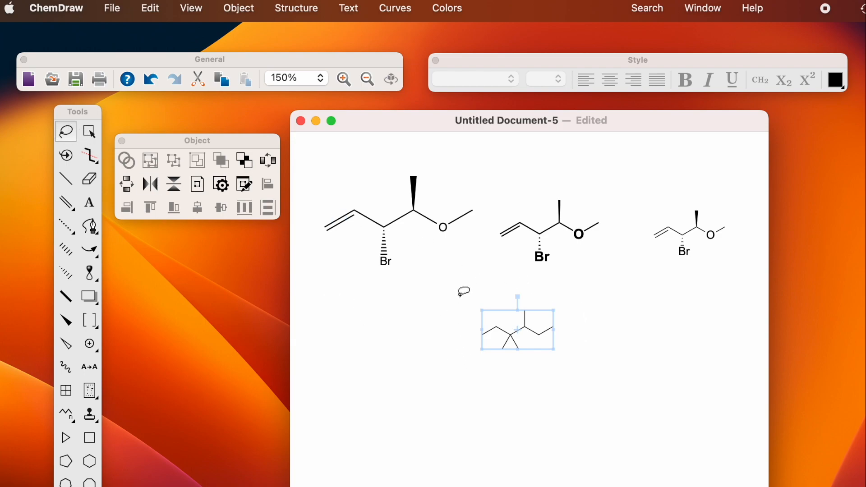
click(473, 277)
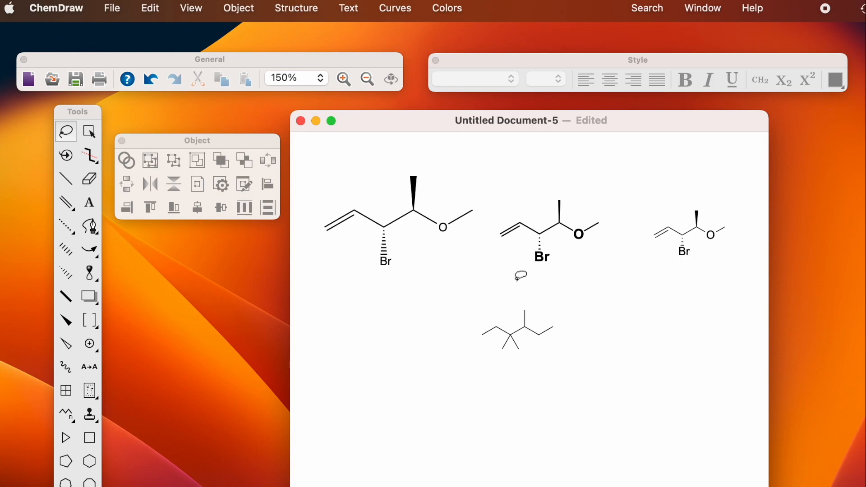
mouse_move(517, 301)
mouse_down()
mouse_move(517, 315)
mouse_move(542, 314)
mouse_move(533, 297)
mouse_move(513, 313)
mouse_move(533, 315)
mouse_move(563, 276)
mouse_move(541, 305)
mouse_move(566, 290)
mouse_move(556, 299)
mouse_up()
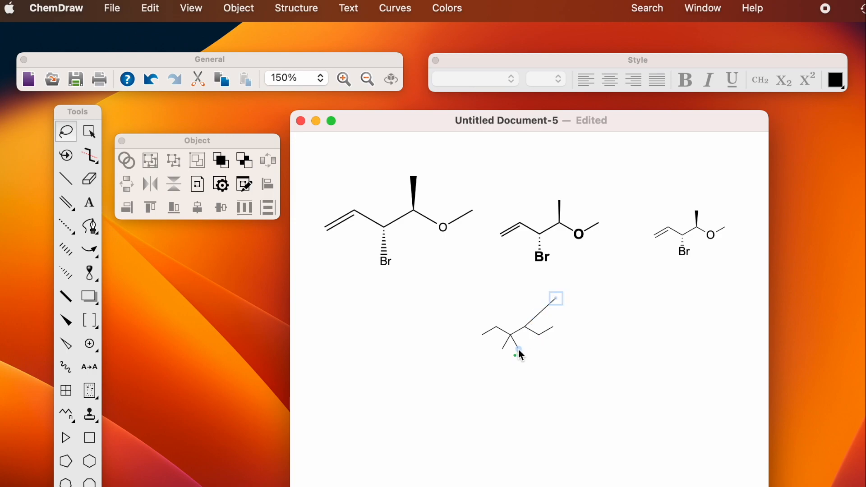
drag(518, 350, 547, 364)
mouse_move(464, 292)
mouse_down()
mouse_move(458, 301)
mouse_move(556, 389)
mouse_move(585, 279)
mouse_move(573, 275)
mouse_up()
click(446, 387)
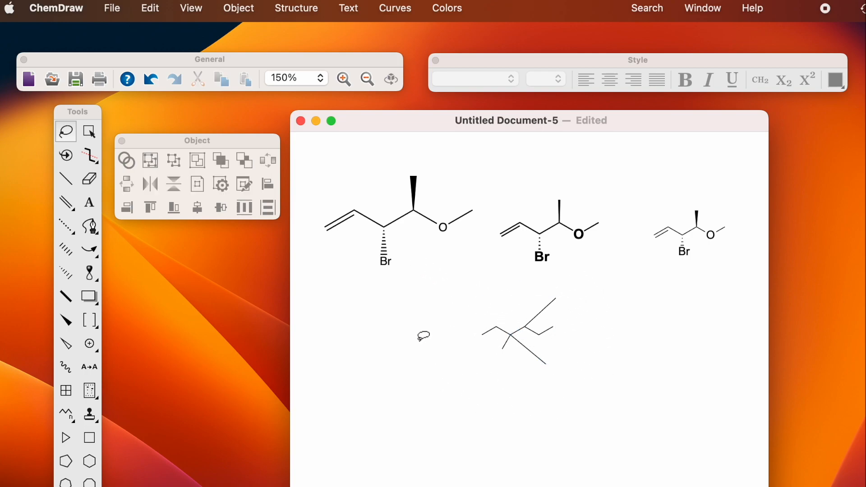
click(89, 133)
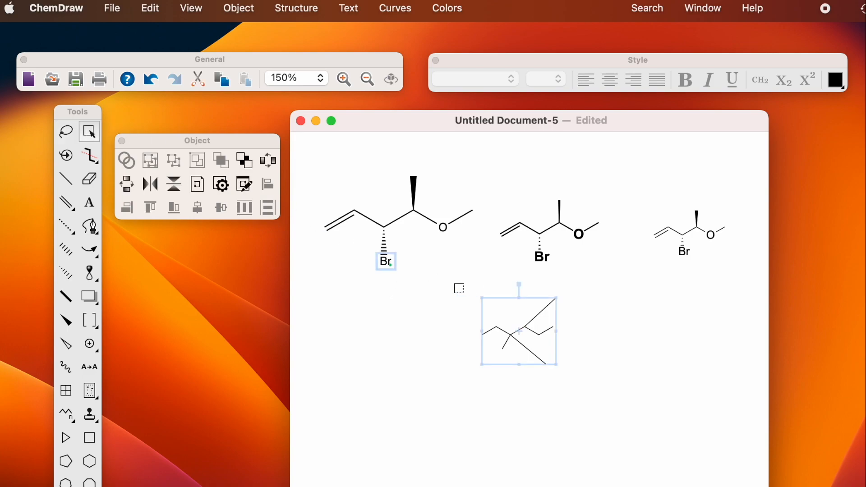
click(449, 294)
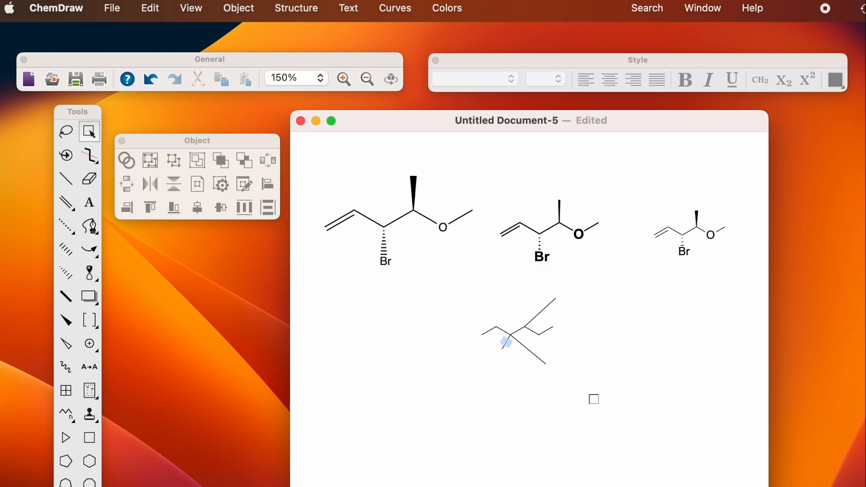
drag(465, 285, 578, 378)
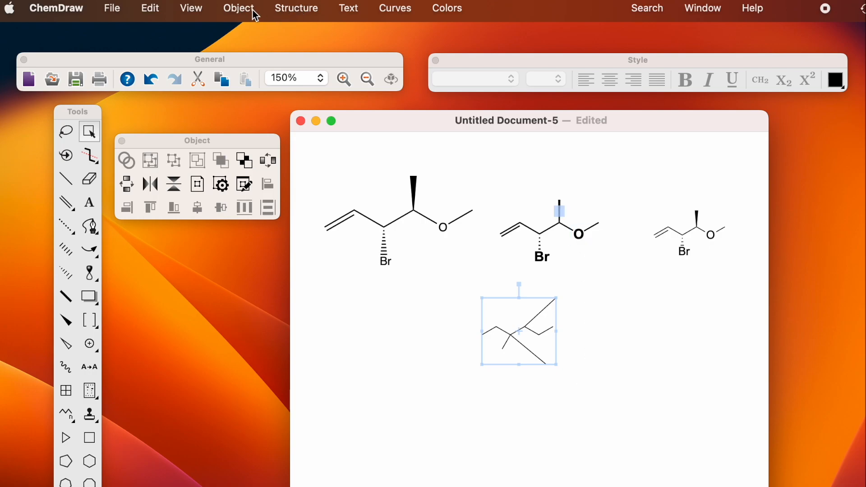
click(297, 9)
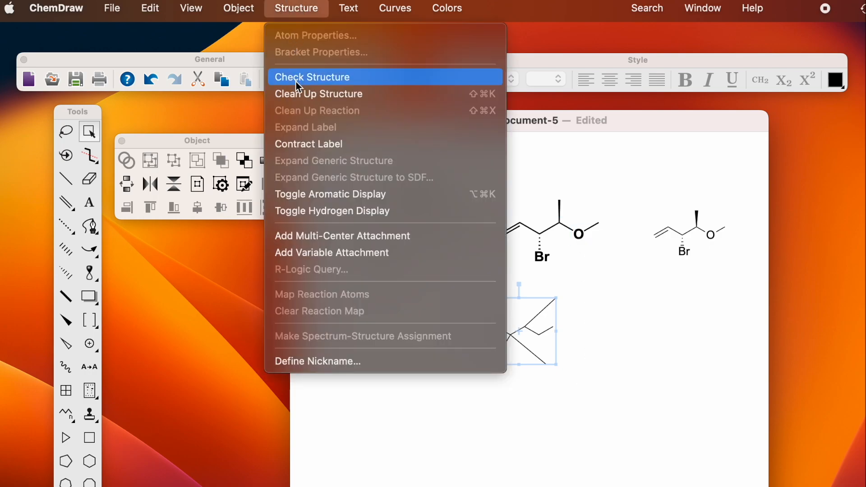
click(296, 96)
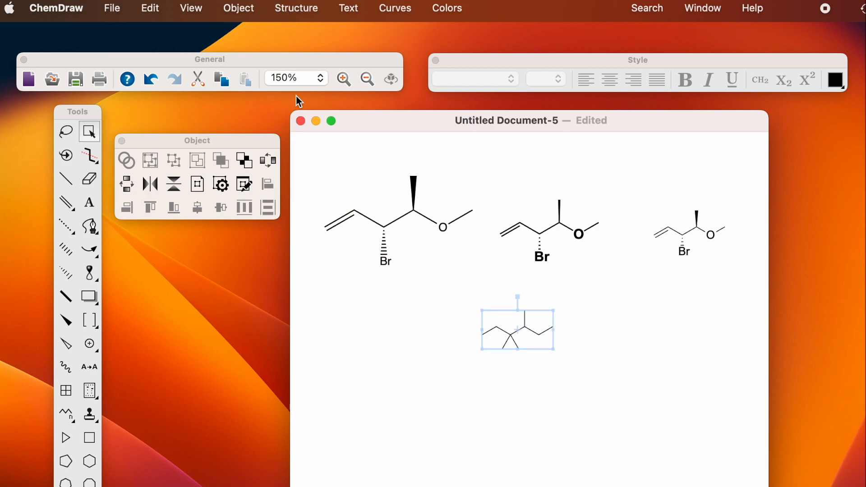
click(421, 355)
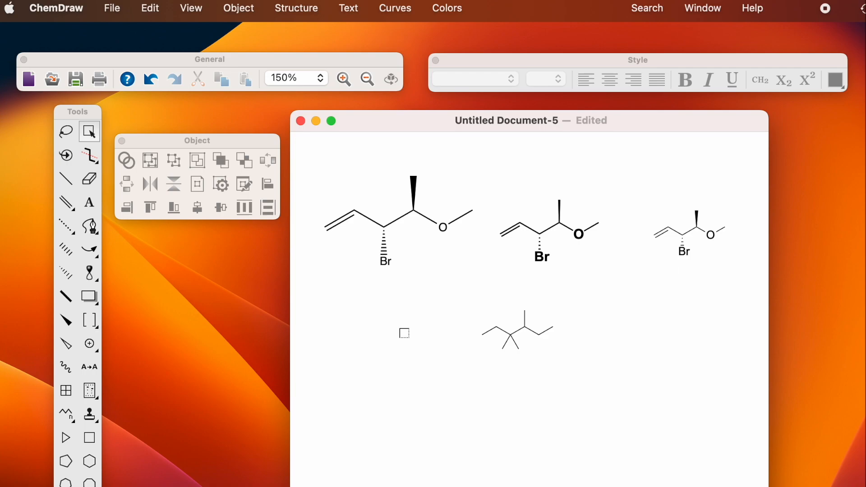
Step: Label the top methyl atom of the chain NH2
key(t)
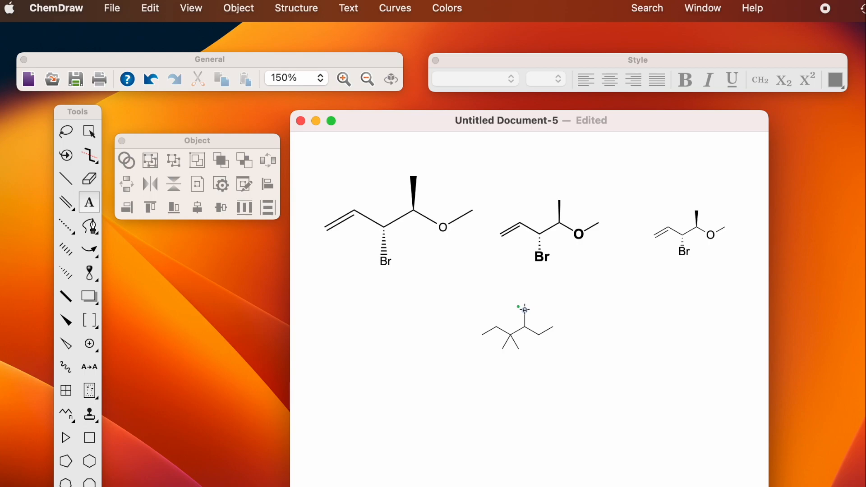
click(524, 309)
text(NH2)
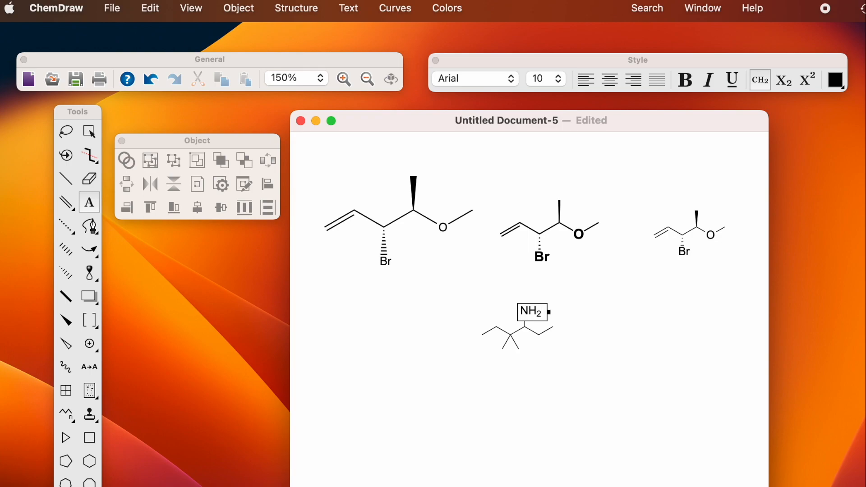
click(597, 329)
Step: Add an 'add H2SO4' text note beside the structure
click(597, 329)
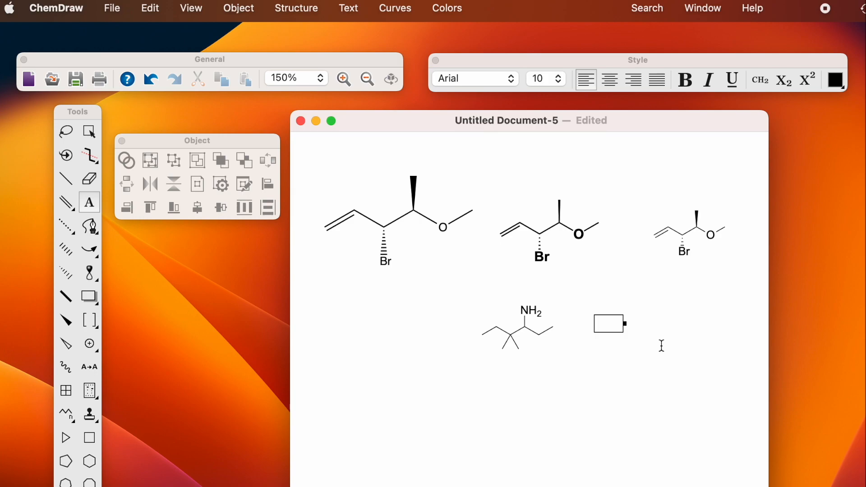
text(add H2SO4)
click(648, 420)
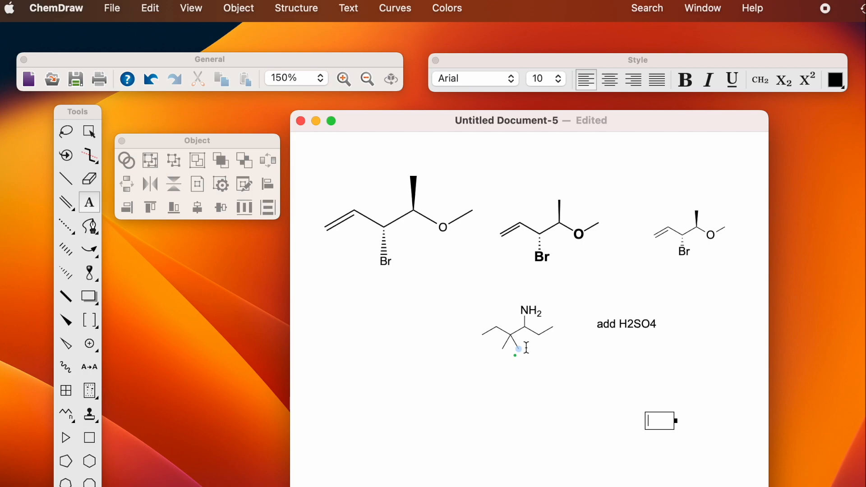
Step: Label a lower carbon atom with Br
click(527, 348)
text(Br)
click(66, 131)
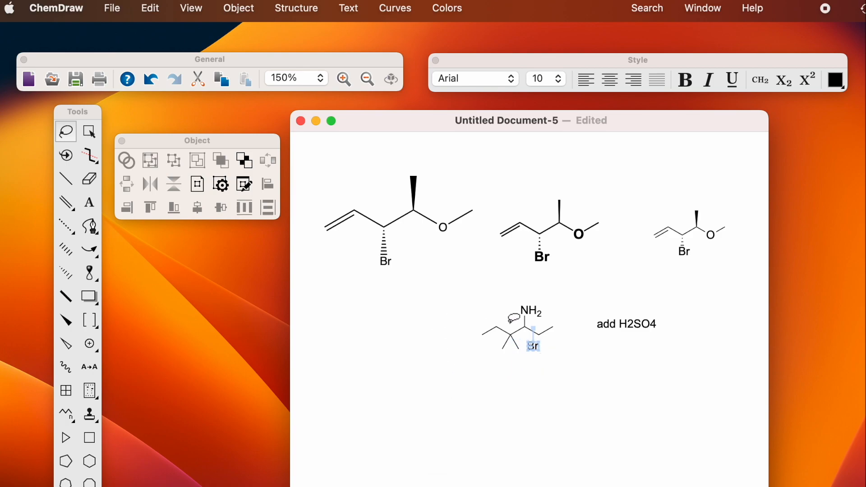
Step: Select the whole amine structure and move it slightly upward
double_click(495, 327)
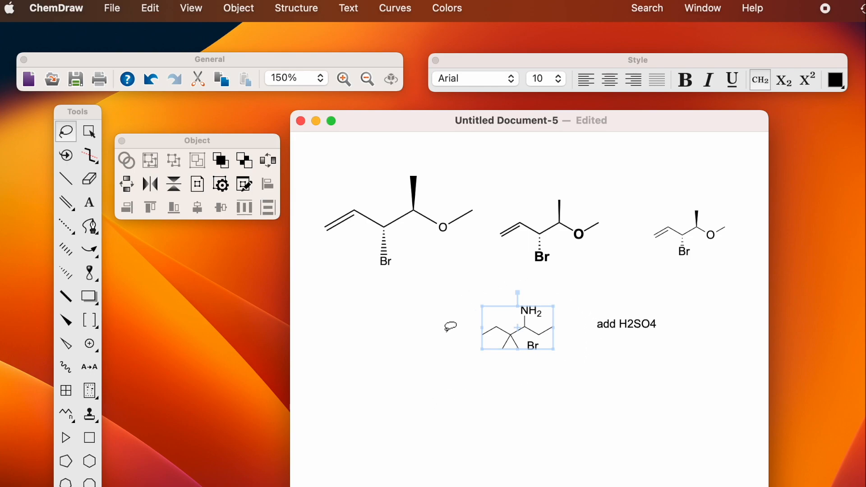
mouse_move(512, 321)
mouse_down()
mouse_move(513, 278)
mouse_move(500, 309)
mouse_move(511, 318)
mouse_up()
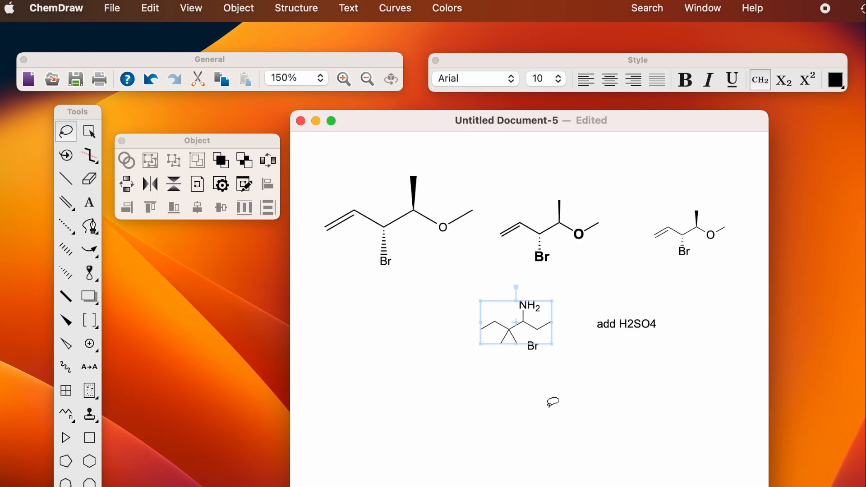
click(190, 8)
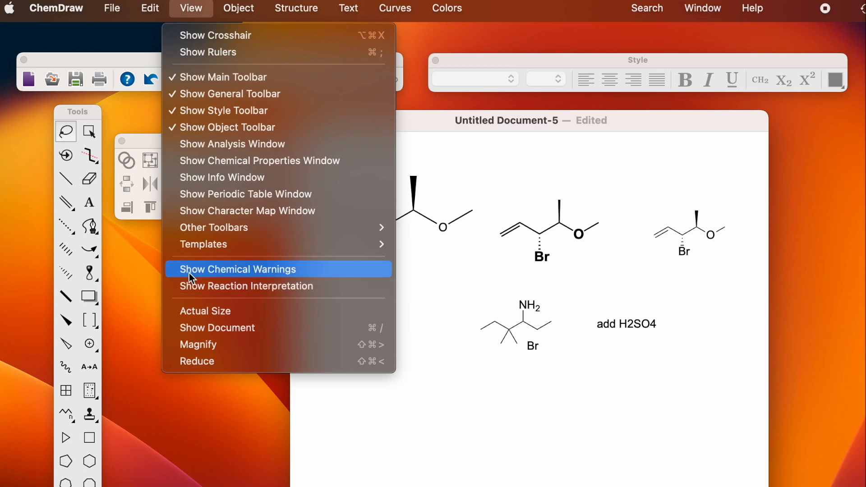
Step: Enable View > Show Chemical Warnings so the Br on the amine is flagged
click(198, 272)
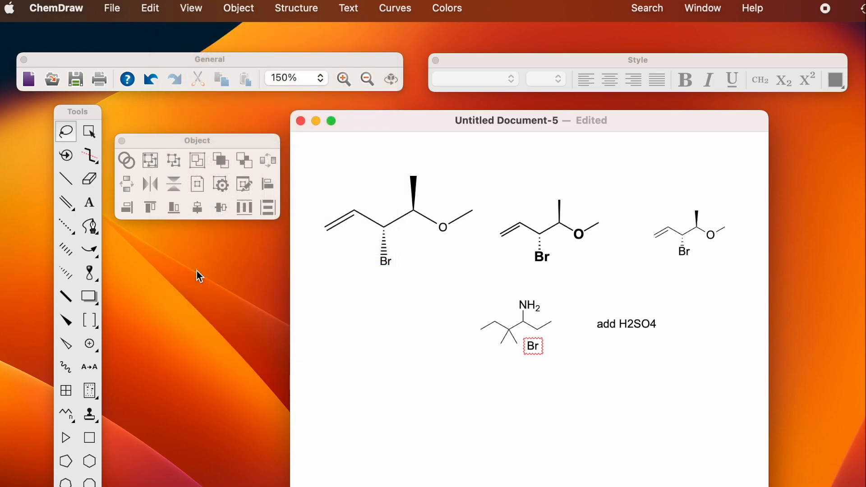
click(189, 8)
click(184, 12)
Step: Delete the flagged Br and set the 'add H2SO4' note to Helvetica, size 14
key(Delete)
mouse_move(593, 305)
mouse_down()
mouse_move(586, 339)
mouse_move(661, 350)
mouse_move(657, 284)
mouse_up()
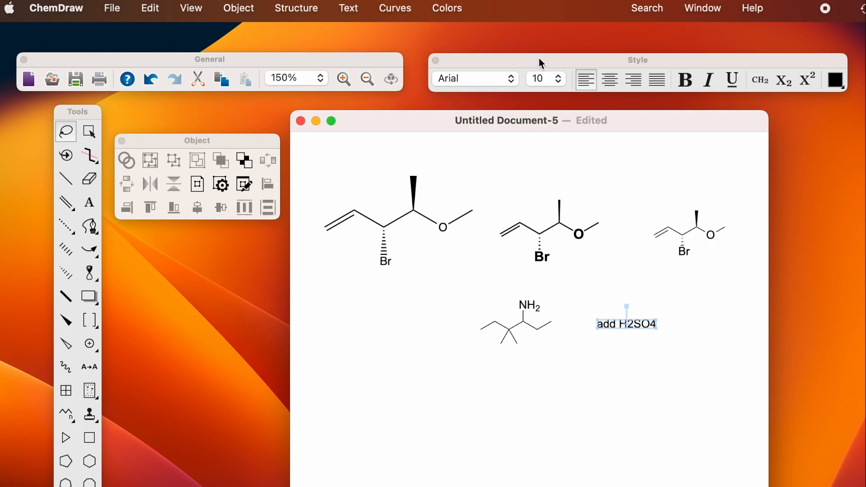
click(512, 77)
click(512, 78)
click(511, 78)
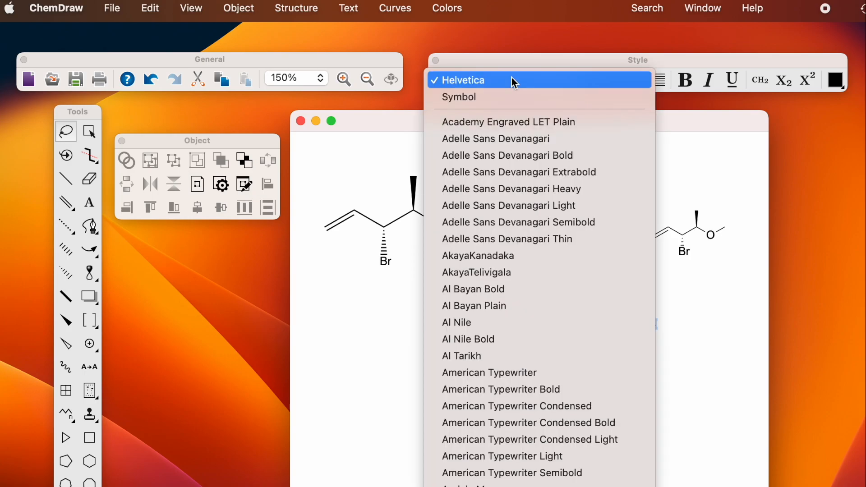
click(507, 78)
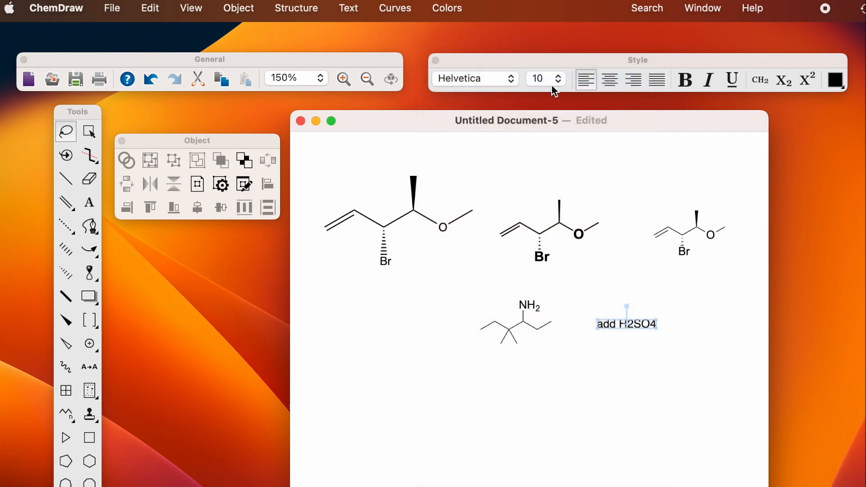
click(558, 79)
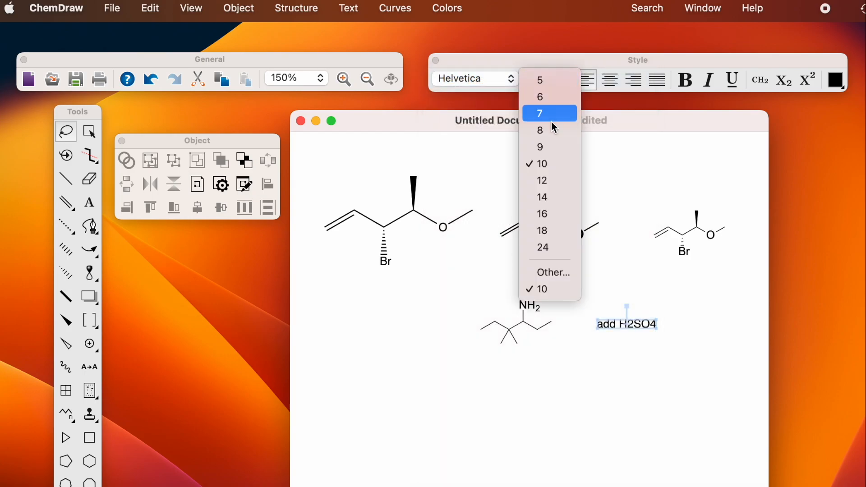
click(553, 197)
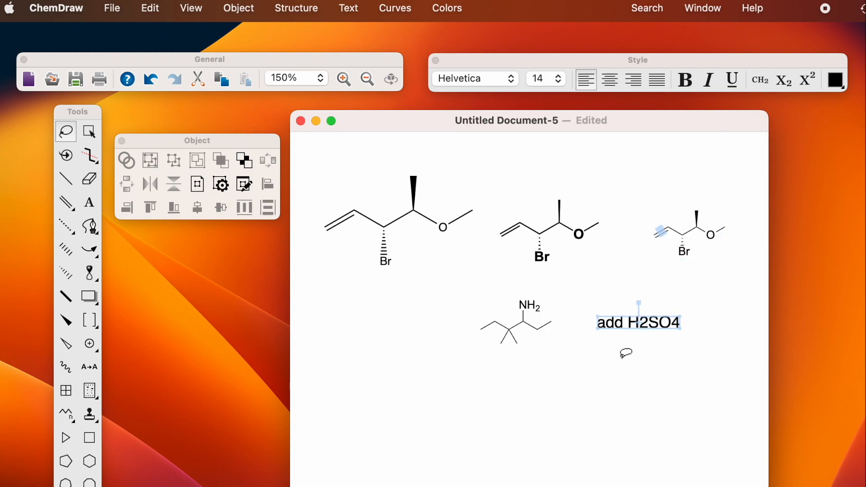
Step: Apply formula style to the 'add H2SO4' label for subscripts, then zoom to 200%
double_click(685, 251)
click(761, 81)
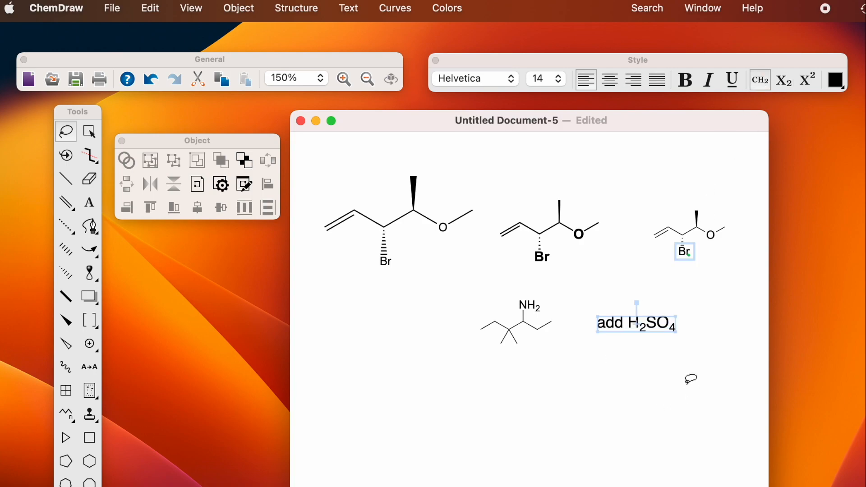
click(656, 369)
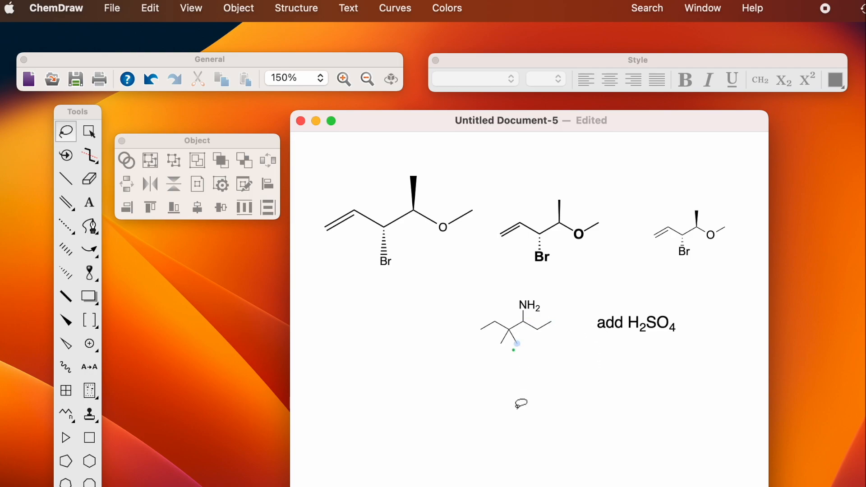
click(344, 80)
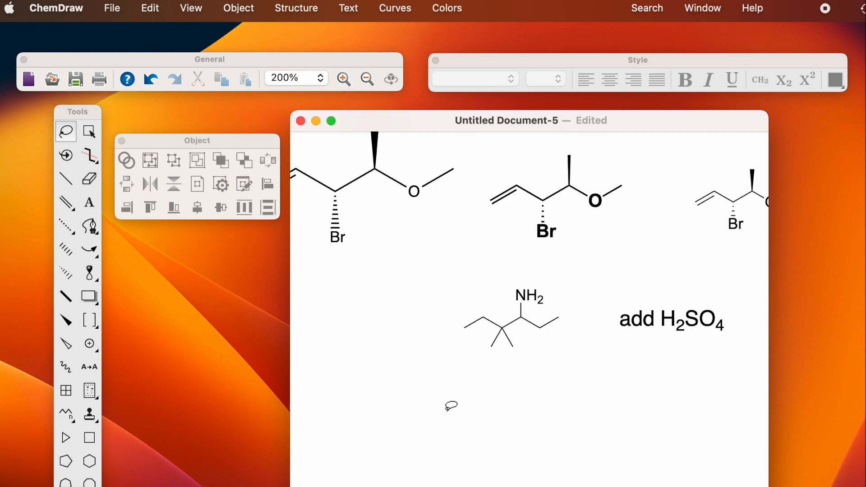
scroll(421, 439, right, 5)
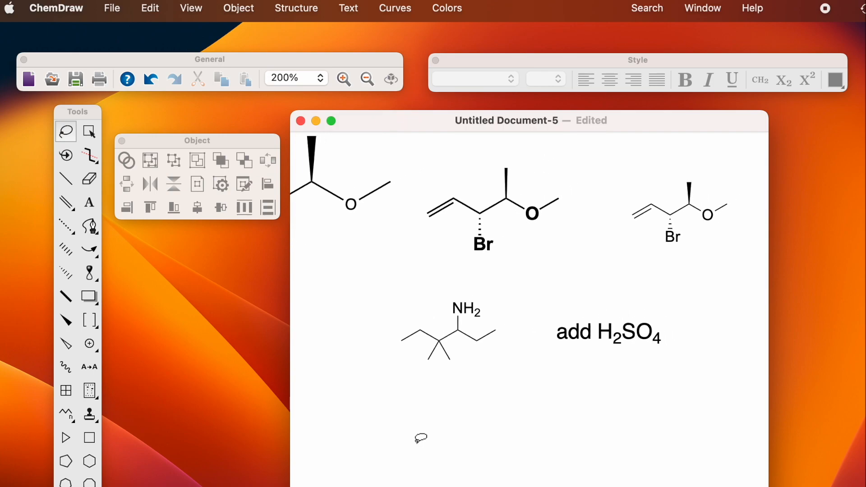
scroll(421, 439, down, 2)
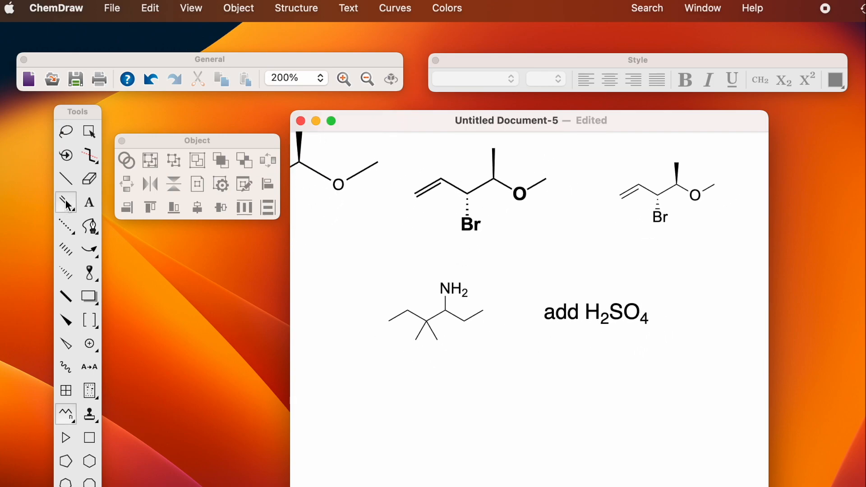
Step: Add a triple bond at the amine chain's left end, undoing a misplaced second one
click(72, 214)
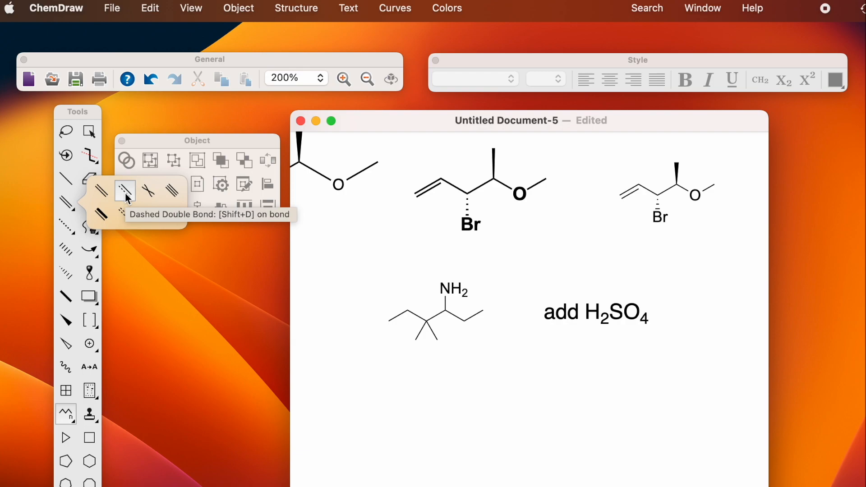
click(175, 196)
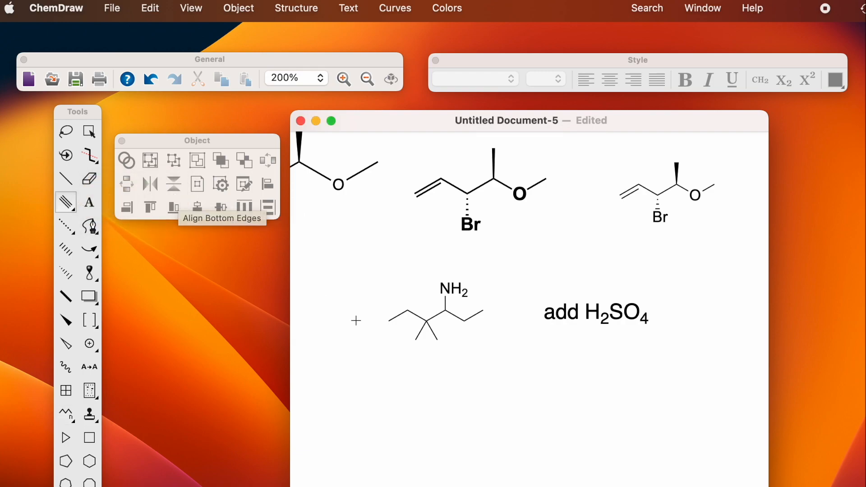
click(391, 321)
click(437, 339)
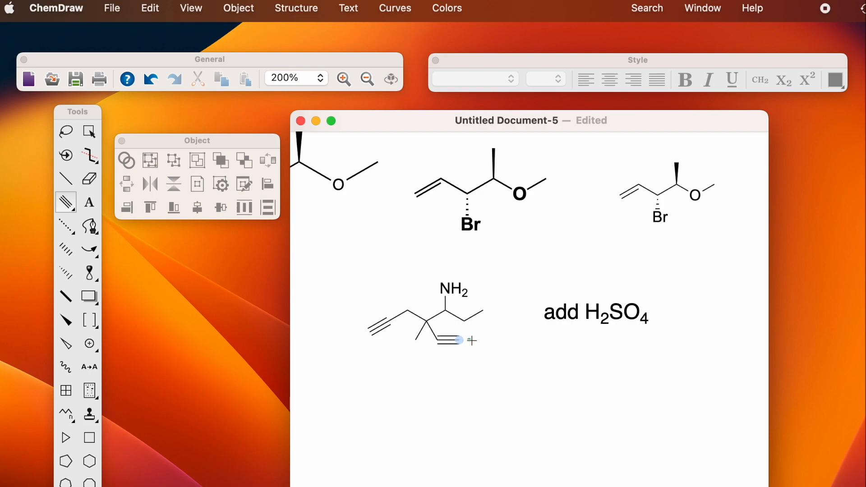
click(150, 79)
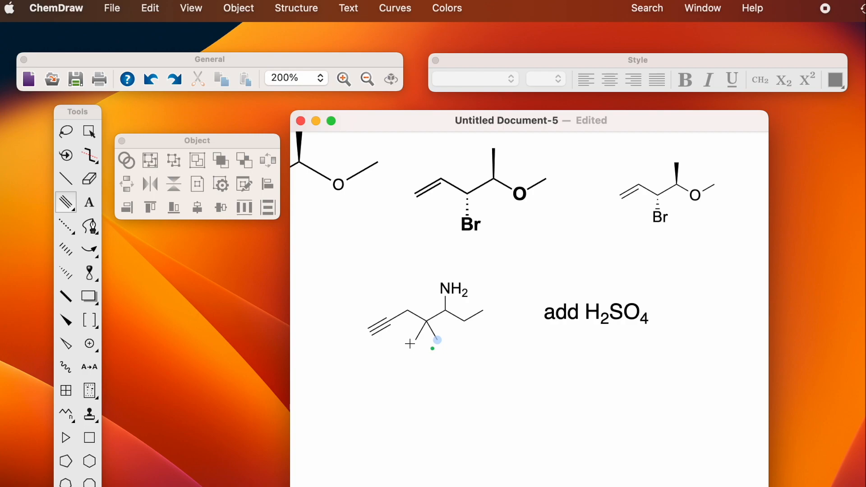
Step: Extend the alkyne end with single bonds, finishing in a terminal vinyl double bond
click(69, 180)
click(370, 333)
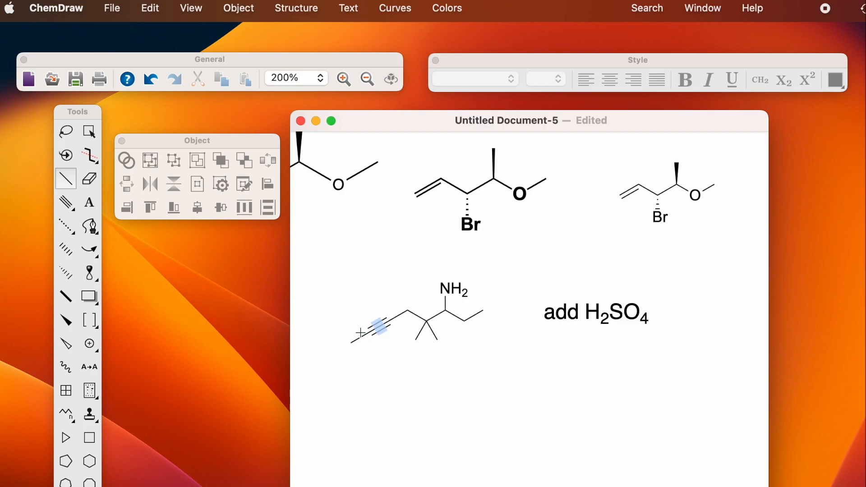
click(352, 344)
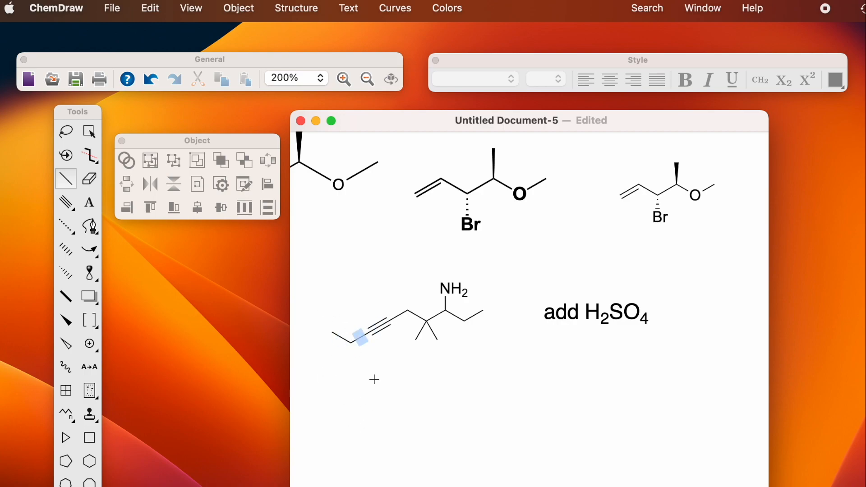
click(342, 344)
click(343, 339)
click(342, 340)
click(359, 369)
Step: Add a C=CH2 branch on the chain carbon and make the right-hand ethyl a propenyl end
drag(66, 203, 98, 190)
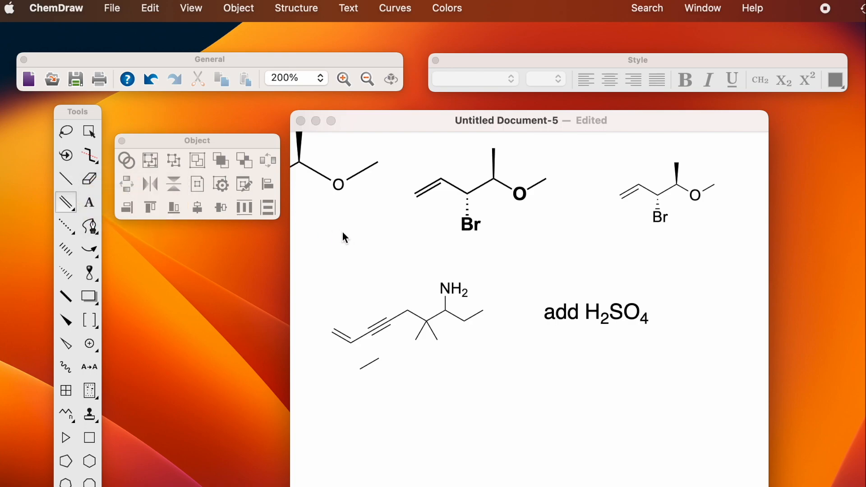
click(408, 309)
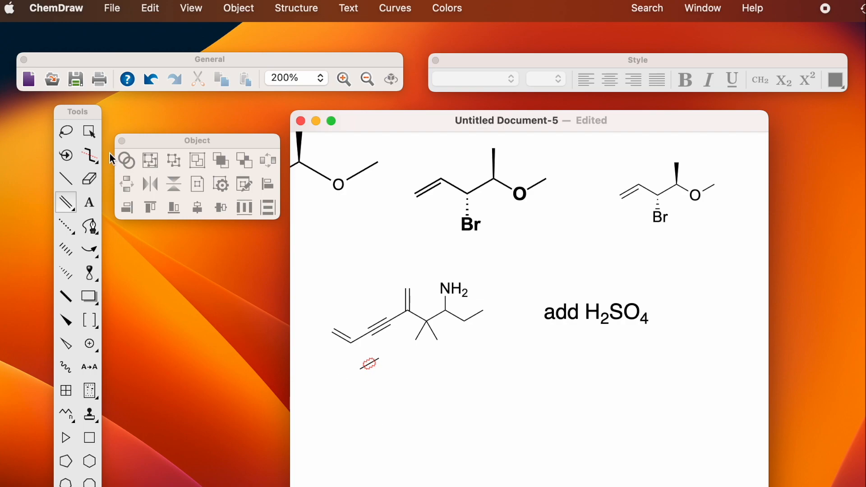
click(66, 179)
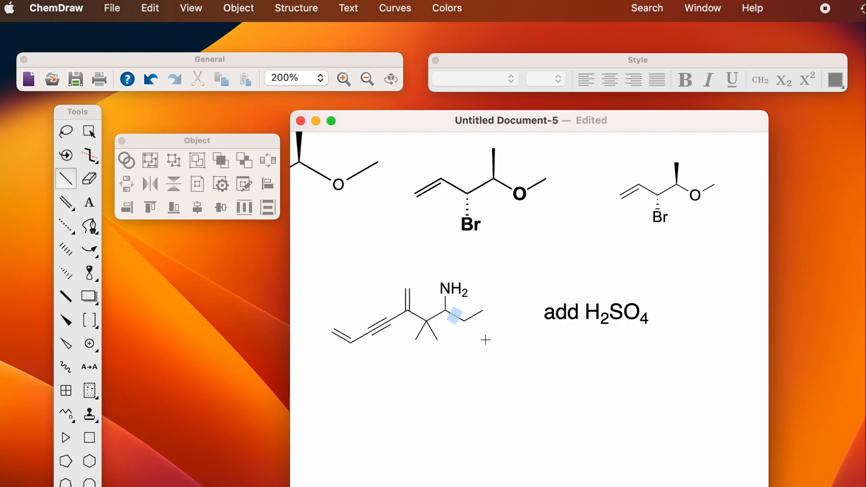
drag(464, 322, 484, 310)
key(1)
Step: Turn on Show Stereochemistry for existing structures to display (R), (Z) and (E) labels
click(243, 11)
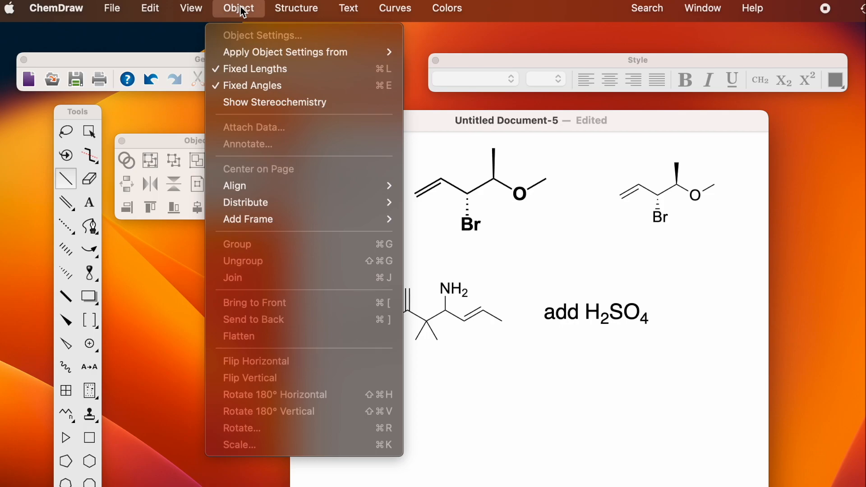
click(232, 104)
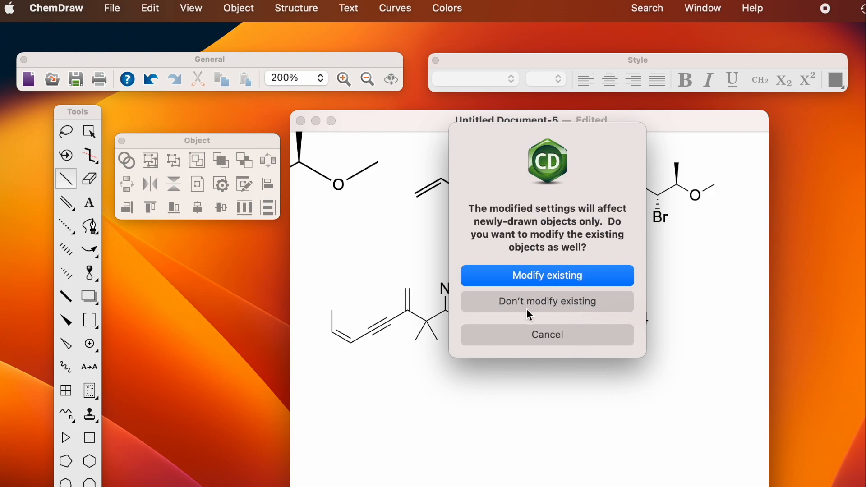
click(566, 277)
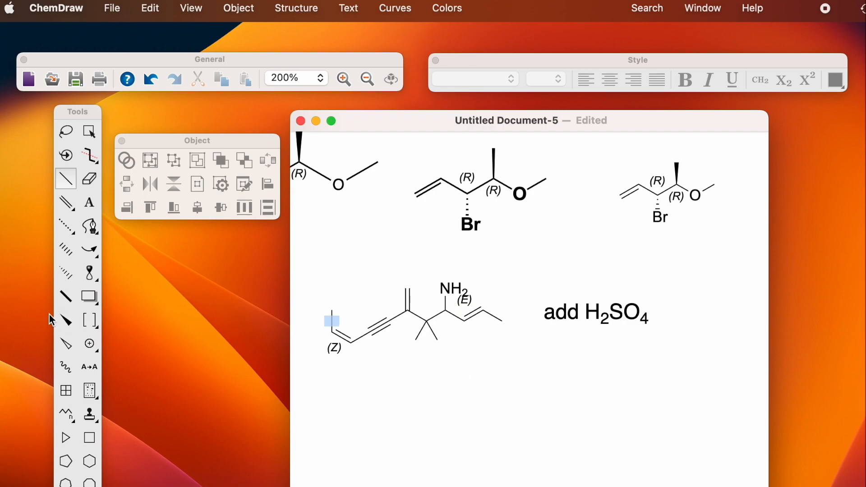
Step: Change the amine's C–NH2 bond to a wedge, giving that carbon an (S) label
click(66, 322)
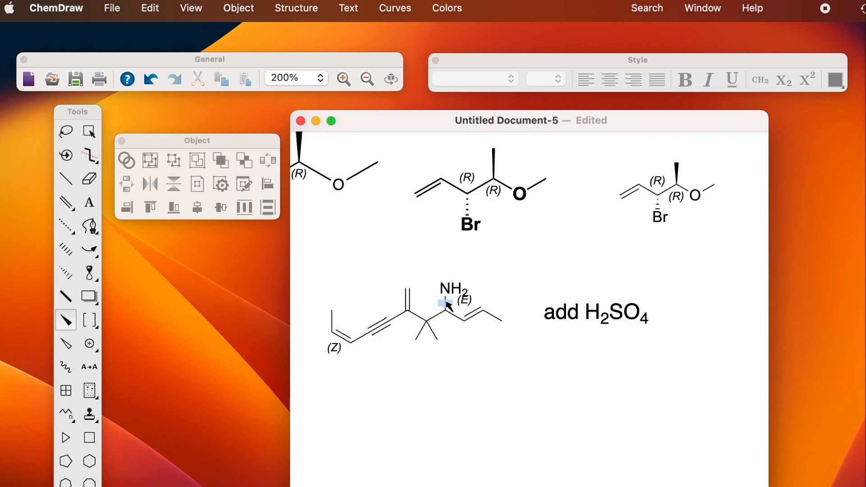
click(68, 323)
click(447, 302)
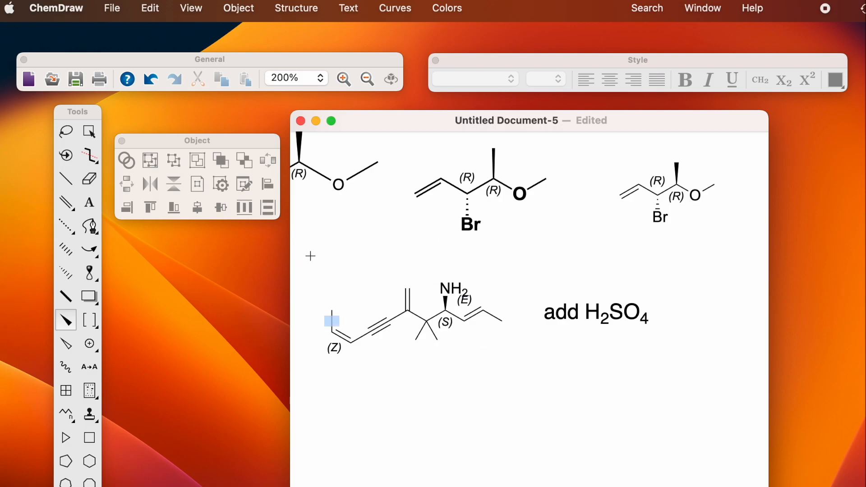
Step: Select only the lower enyne amine so Analysis reports C14H21N, MW 203.33
click(199, 11)
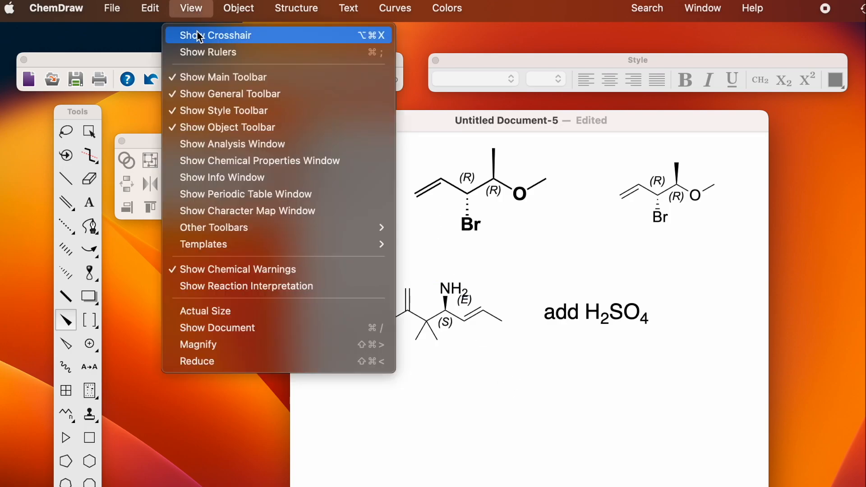
click(209, 146)
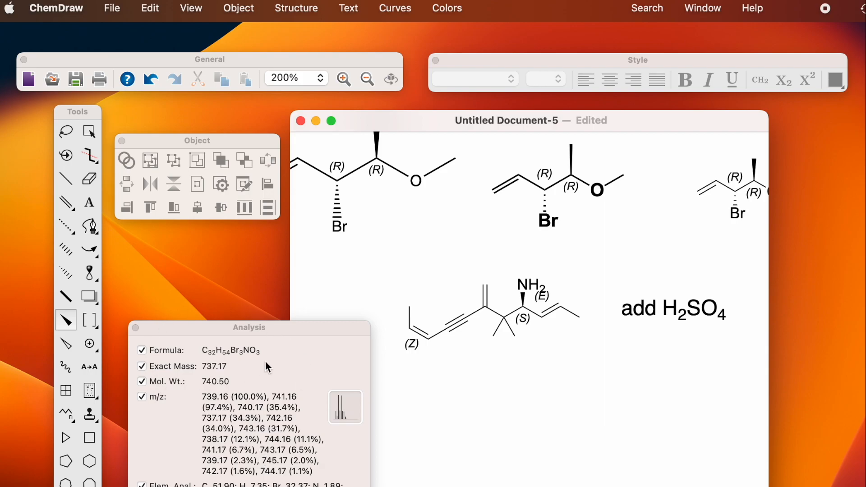
click(89, 130)
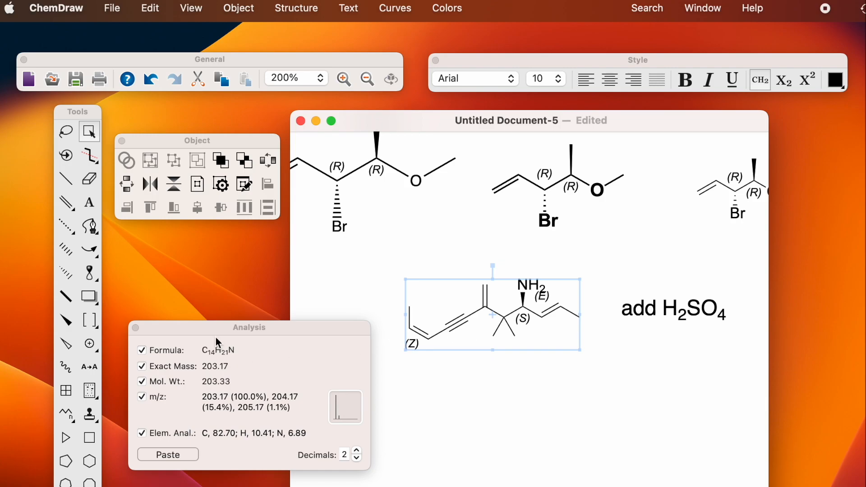
Step: Add the ring's side-chain bond and make it a C=O double bond
drag(200, 326, 200, 334)
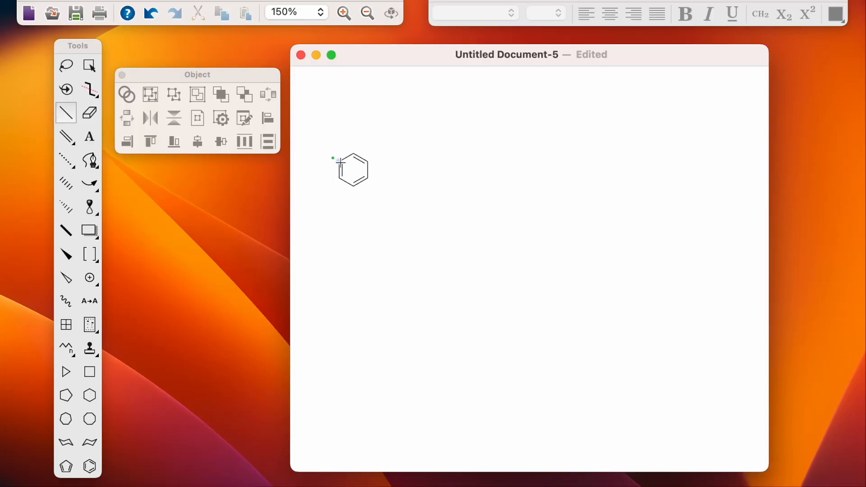
drag(325, 154, 314, 159)
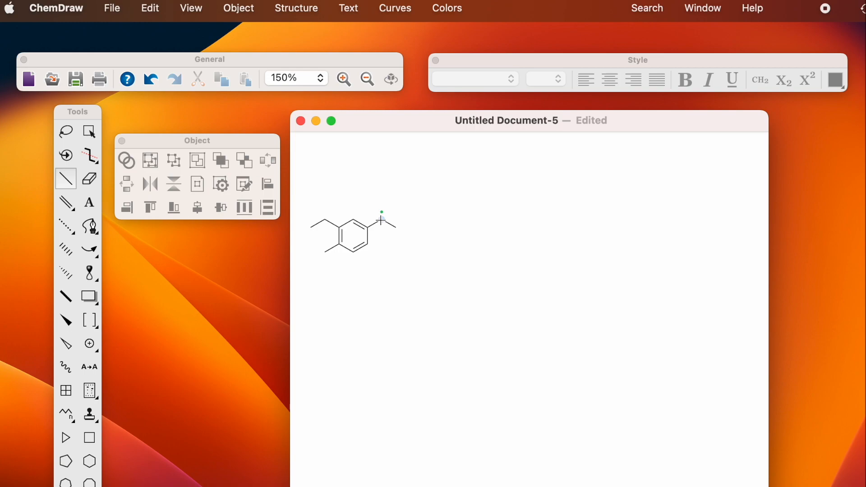
click(382, 211)
Step: Label the vanillin atoms: methoxy O, OH, carbonyl O and aldehyde H
key(t)
click(325, 220)
text(O)
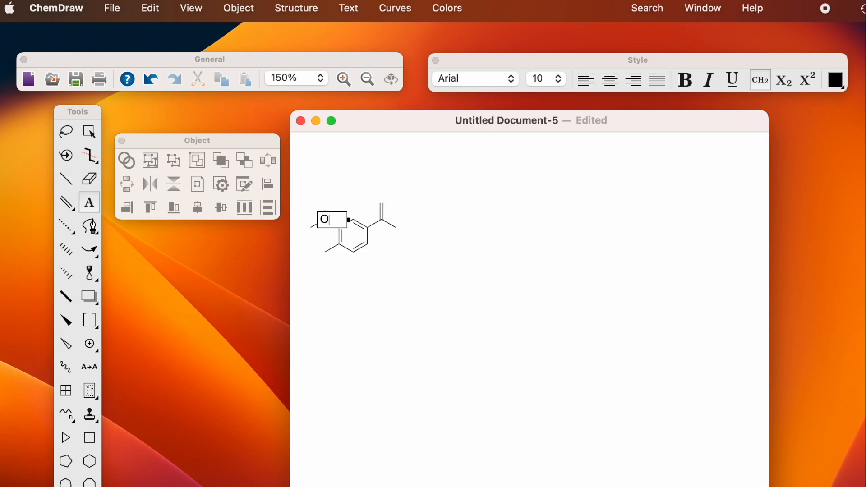
click(325, 251)
click(325, 251)
text(OH)
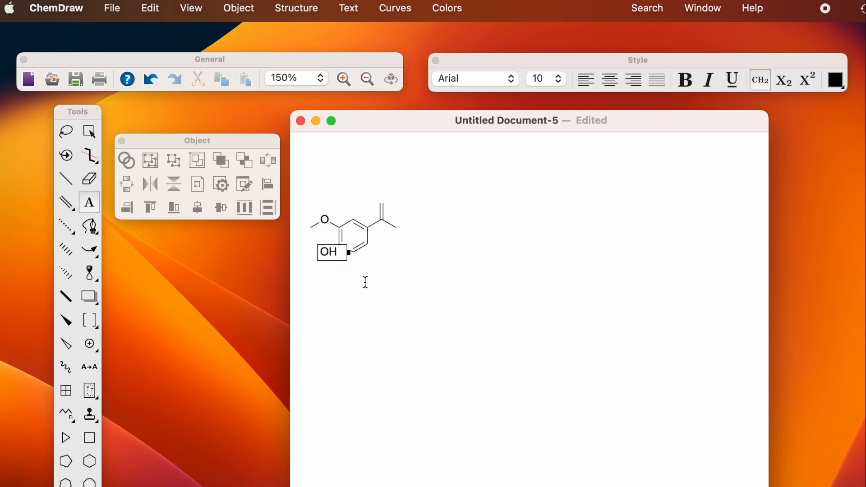
click(381, 199)
click(380, 201)
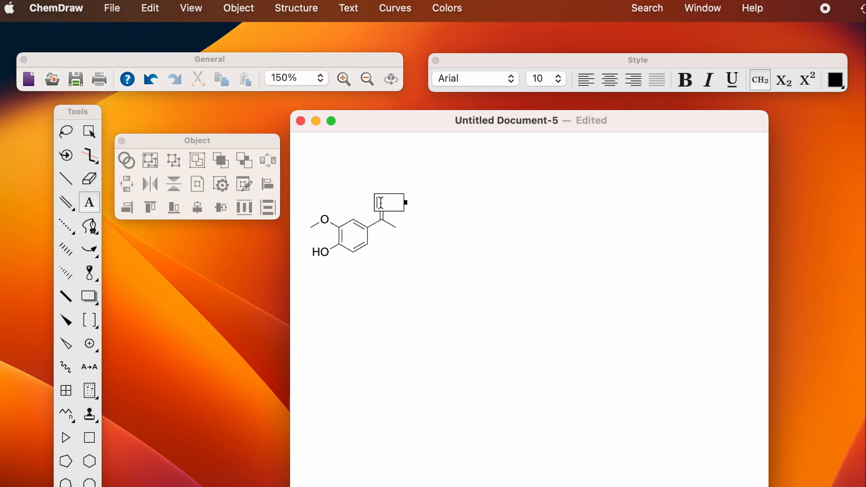
text(O)
click(393, 227)
click(393, 227)
text(H)
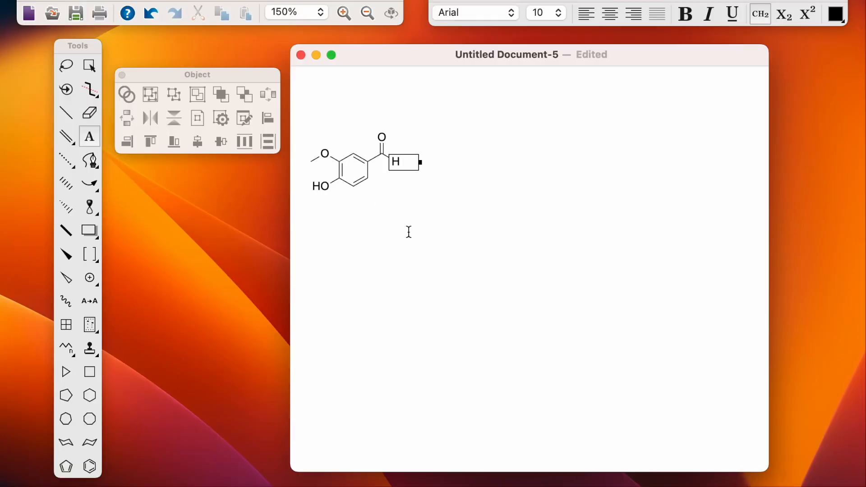
Step: Place a + sign right of vanillin, then a rotated benzene ring after it
click(429, 170)
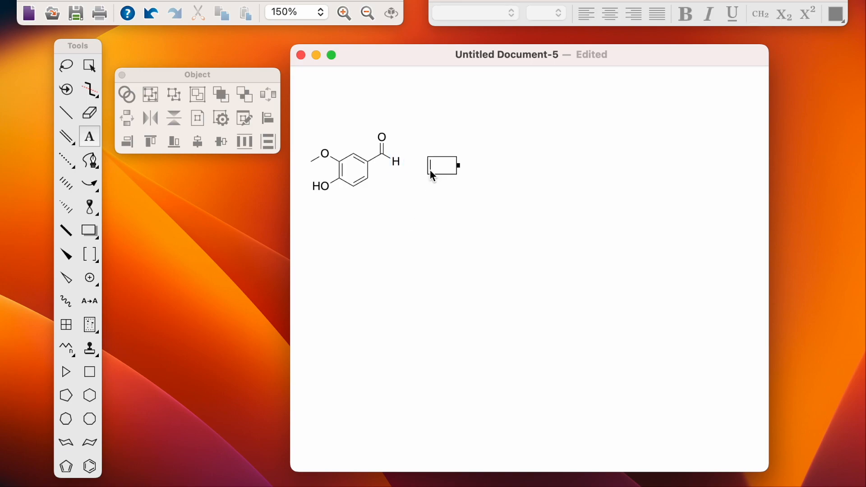
text(+)
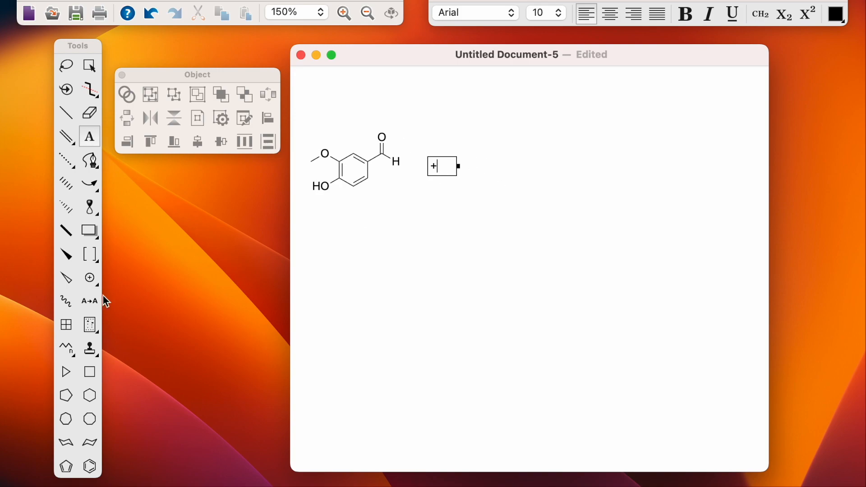
click(92, 469)
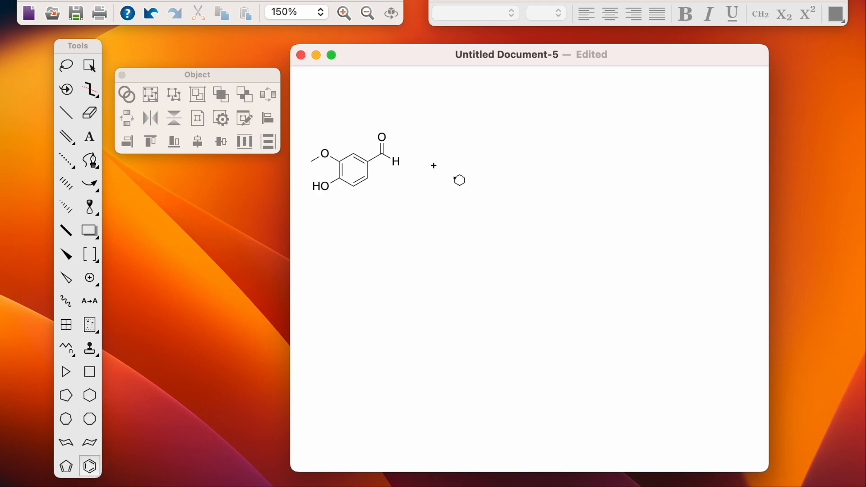
drag(454, 179, 493, 199)
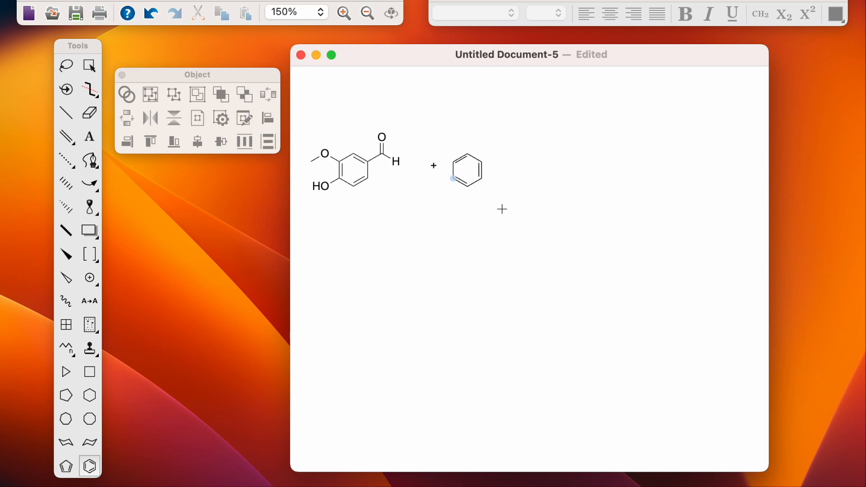
drag(500, 210, 510, 142)
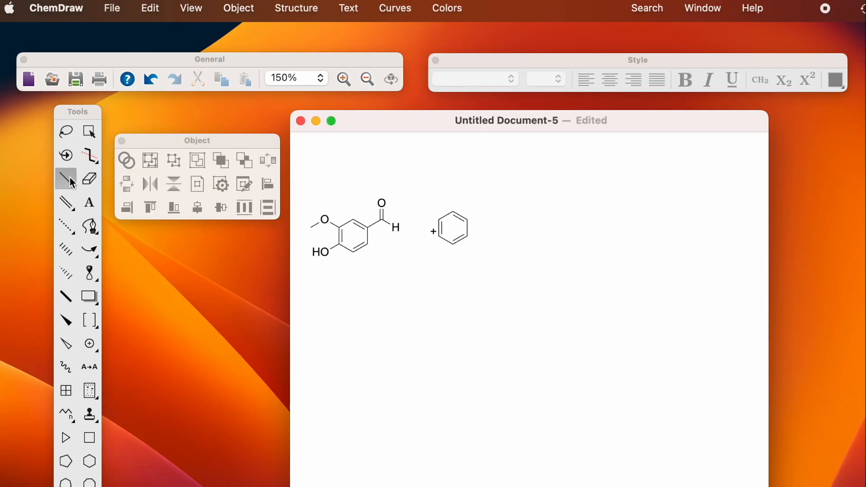
Step: Add two adjacent ring substituents and a C=O bond on the upper one
click(68, 180)
click(465, 221)
click(466, 236)
click(483, 208)
click(482, 202)
Step: Label the carboxylic acid O and OH, and the ortho substituent as OH
click(83, 206)
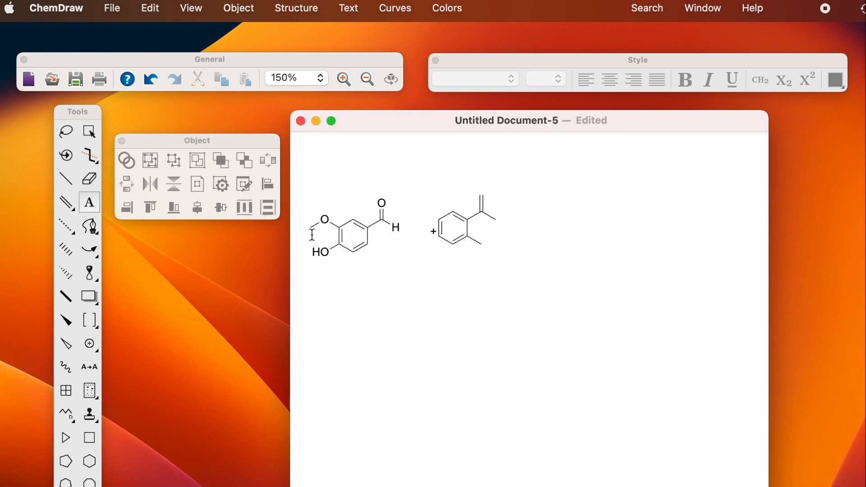
click(482, 195)
text(O)
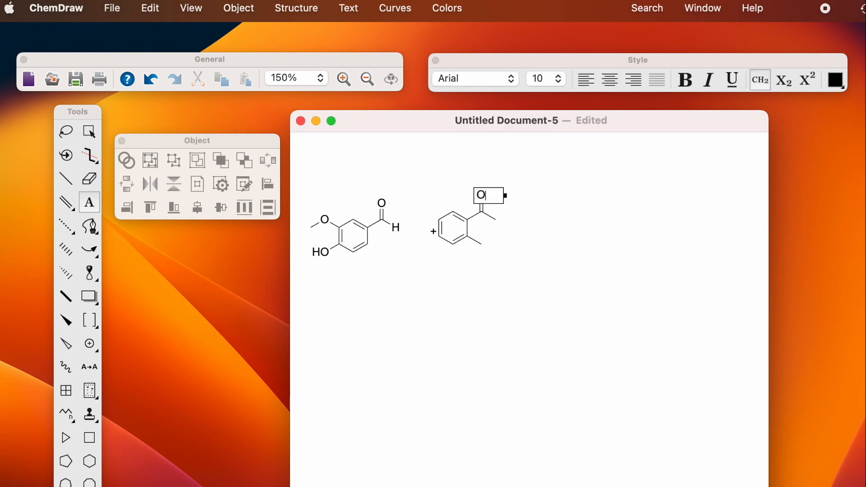
click(496, 219)
click(496, 220)
text(OH)
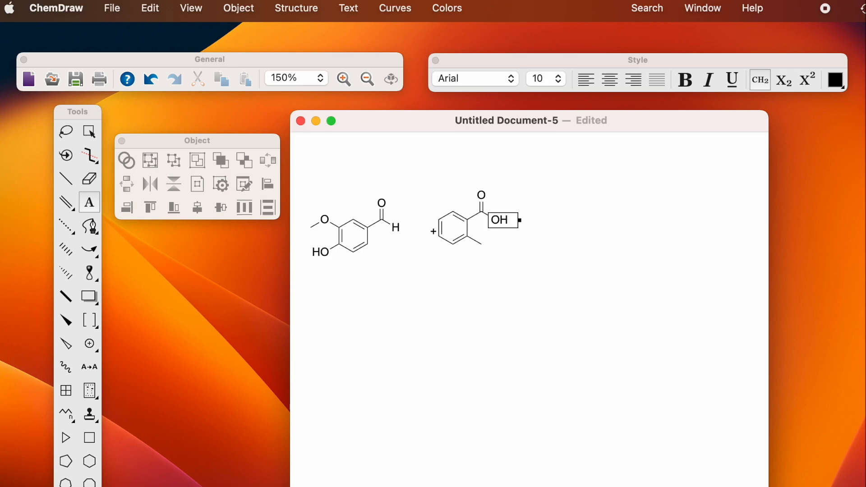
click(515, 339)
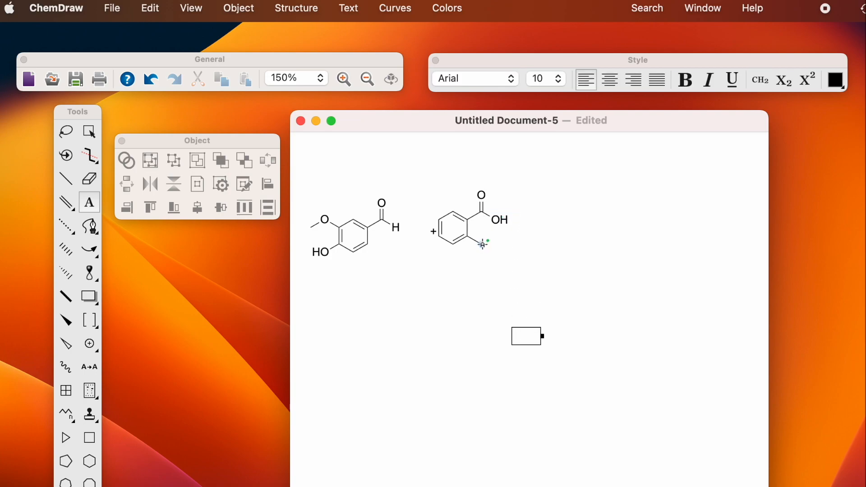
click(481, 243)
text(OH)
key(Escape)
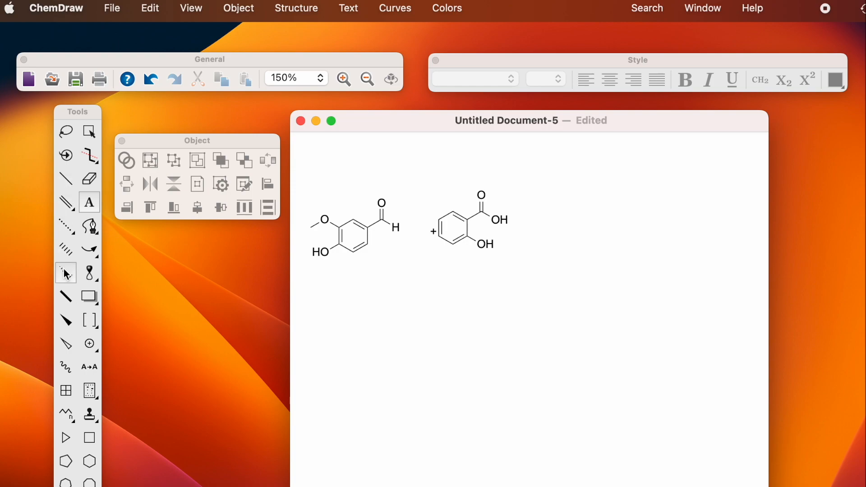
Step: Draw a reaction arrow right of salicylic acid and a diagonal arrow lower down
click(95, 248)
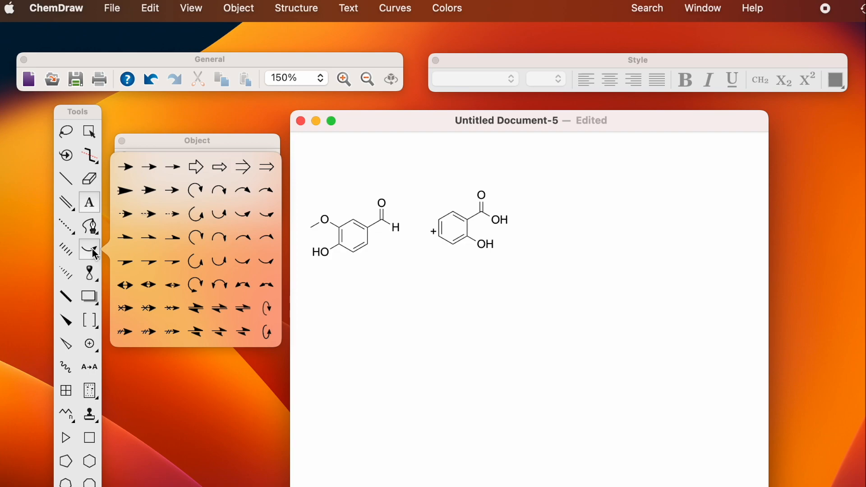
drag(96, 255, 172, 168)
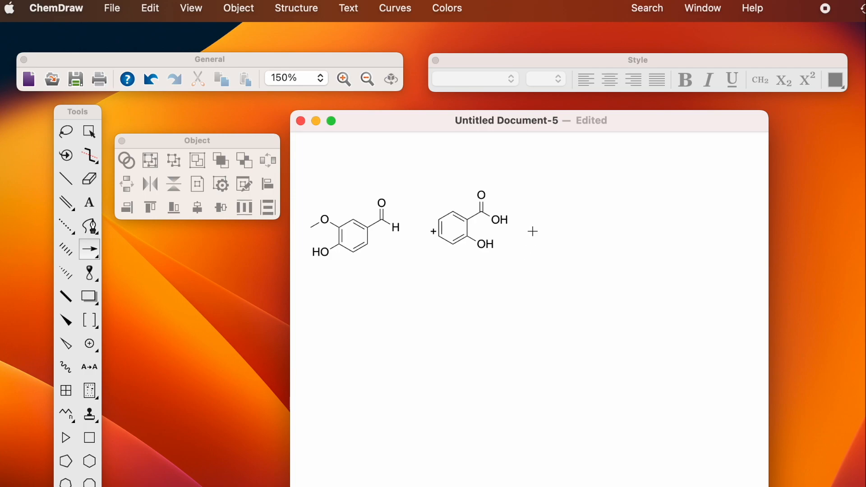
drag(529, 226, 582, 238)
drag(521, 352, 587, 312)
Step: Label the reaction arrow H2O above and heat below, formatting H₂O as a formula
click(88, 206)
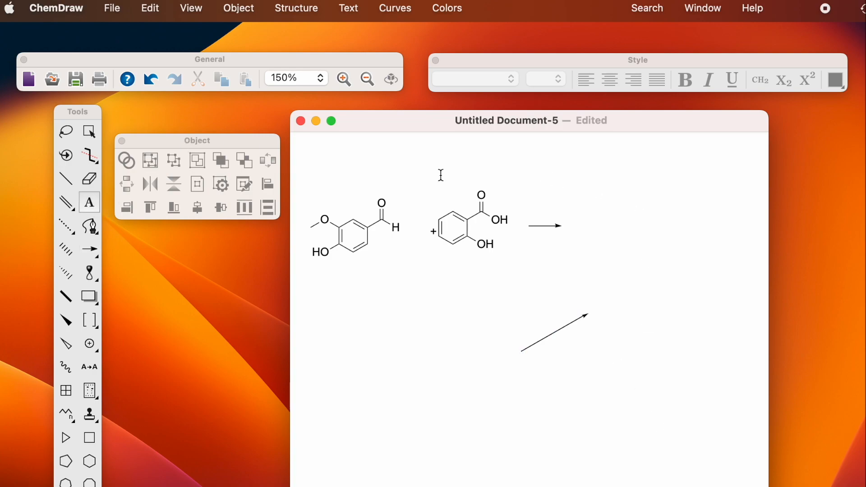
click(531, 209)
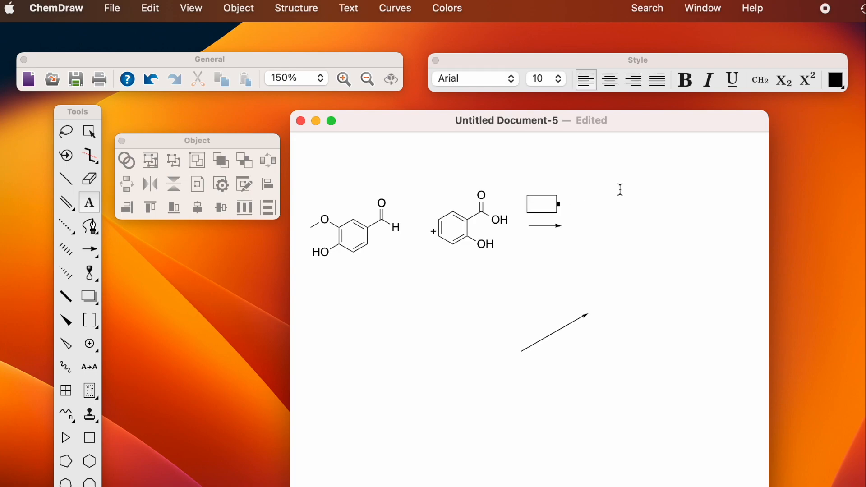
text(H2O)
key(Return)
key(Return)
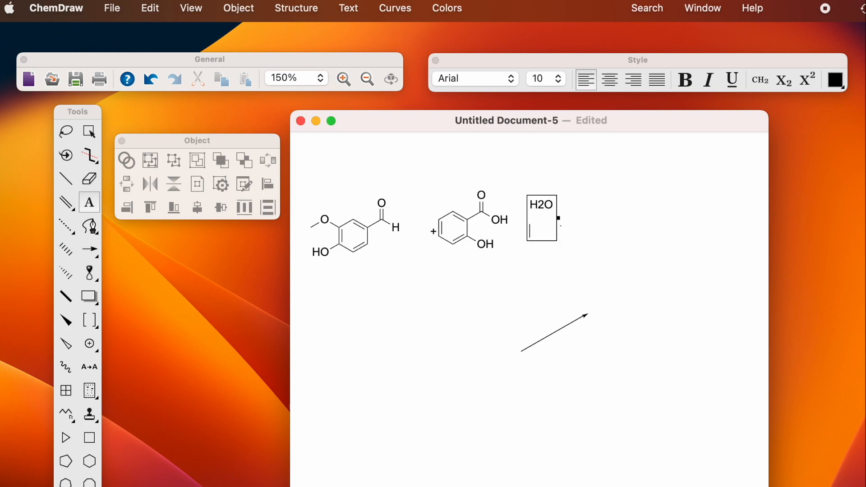
text(heat)
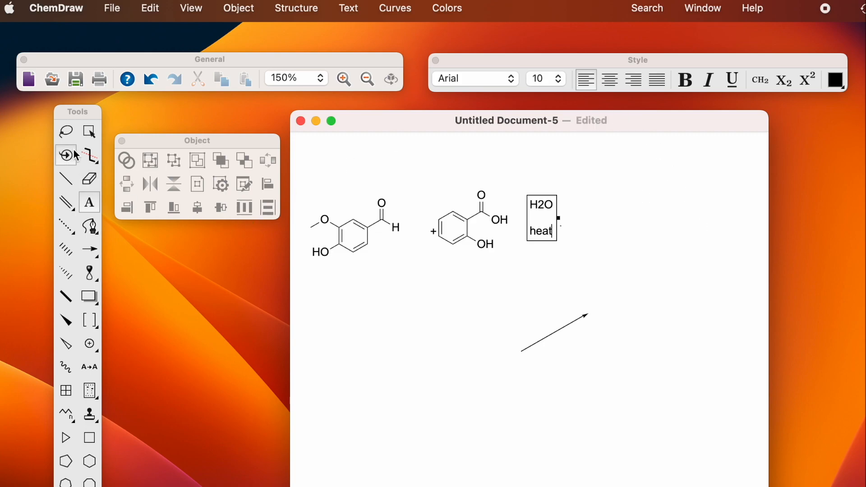
click(67, 131)
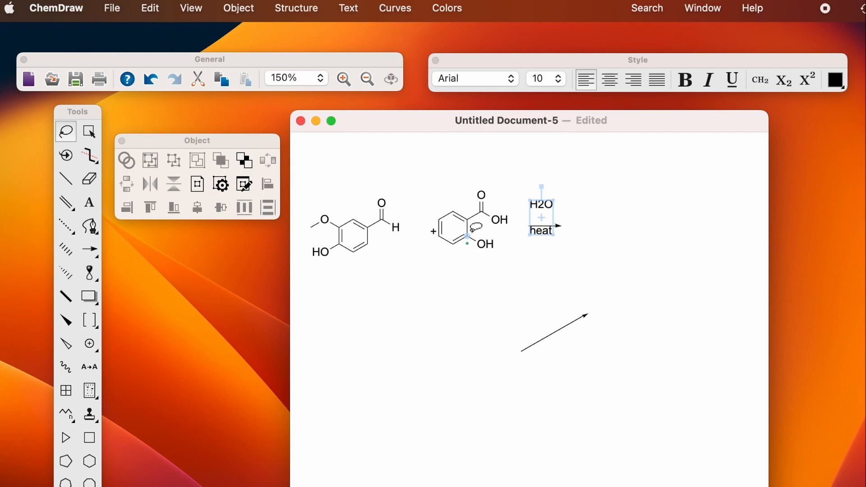
drag(541, 213, 543, 219)
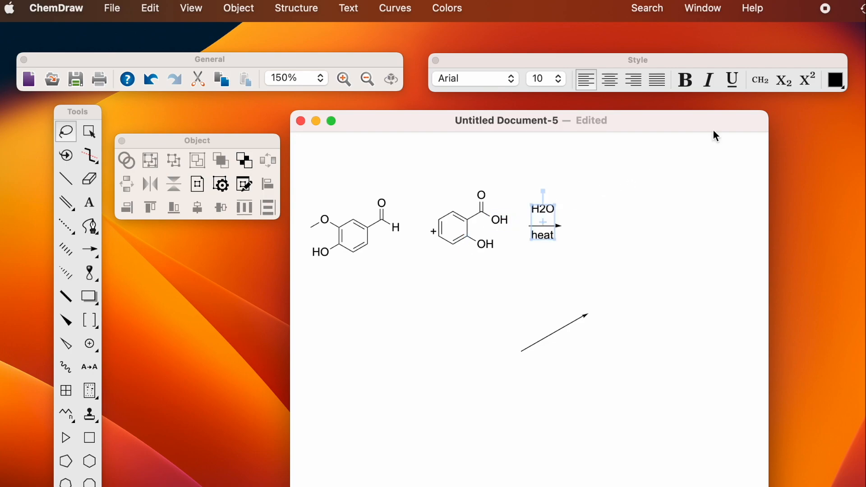
click(760, 81)
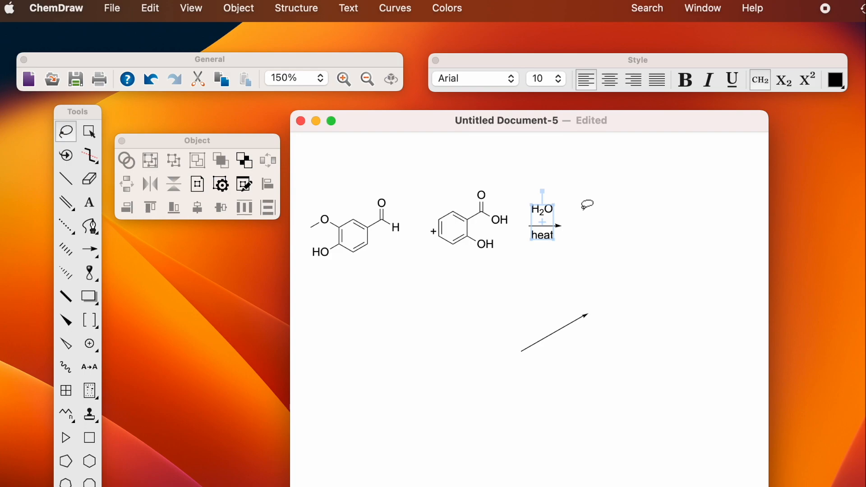
click(605, 253)
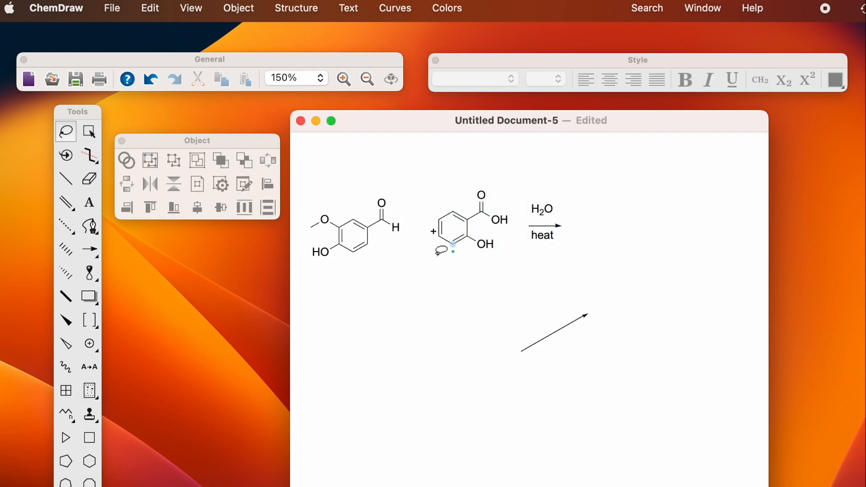
Step: Align vanillin, plus, salicylic acid and the arrow on their vertical centres
mouse_move(343, 182)
mouse_down()
mouse_move(327, 187)
mouse_move(303, 237)
mouse_move(343, 276)
mouse_move(491, 269)
mouse_move(595, 212)
mouse_move(546, 168)
mouse_move(543, 176)
mouse_up()
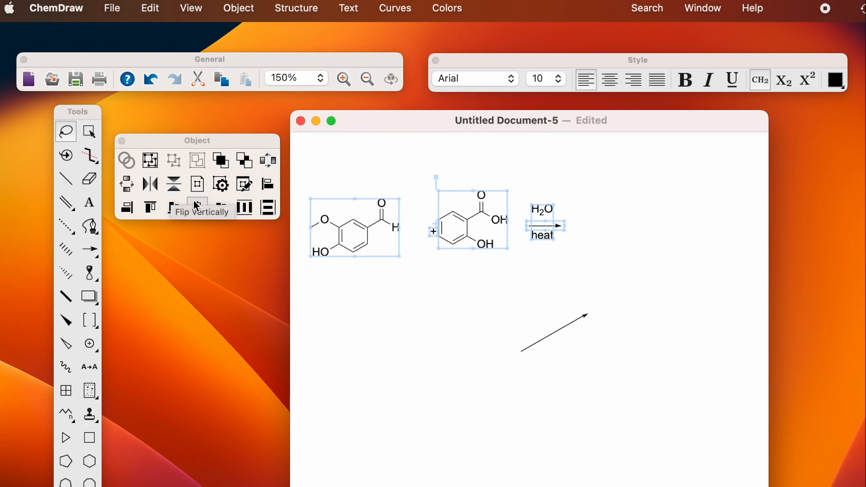
click(150, 209)
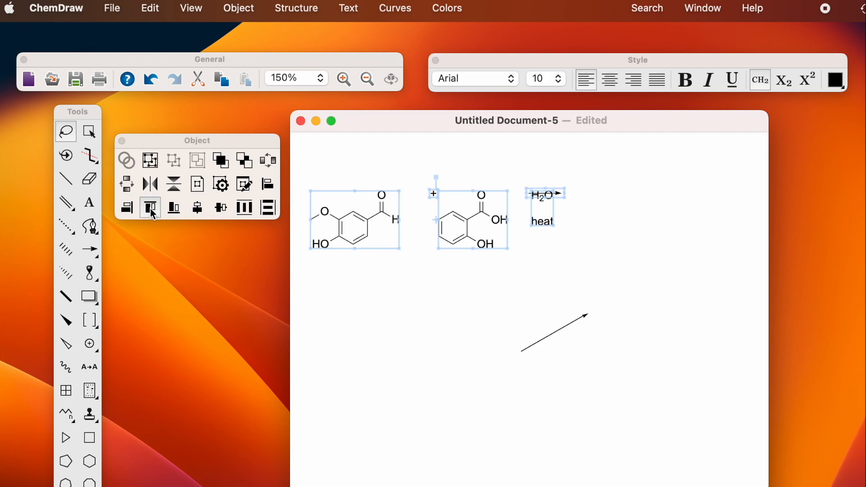
click(172, 209)
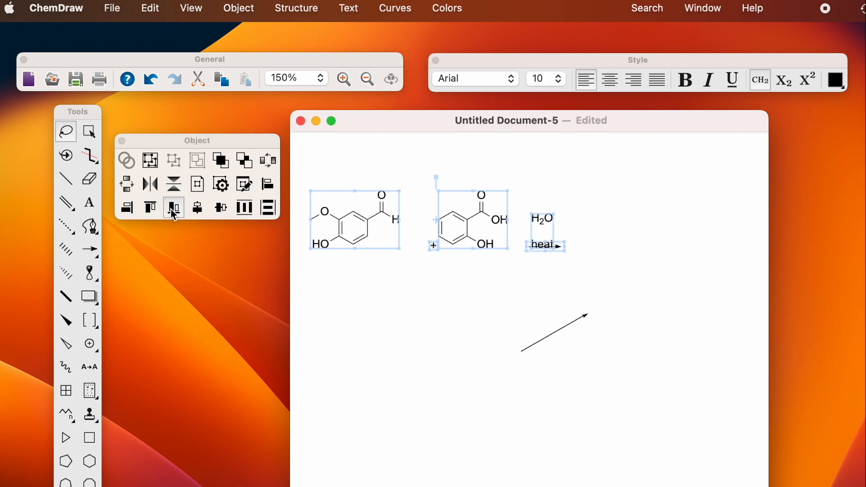
click(129, 214)
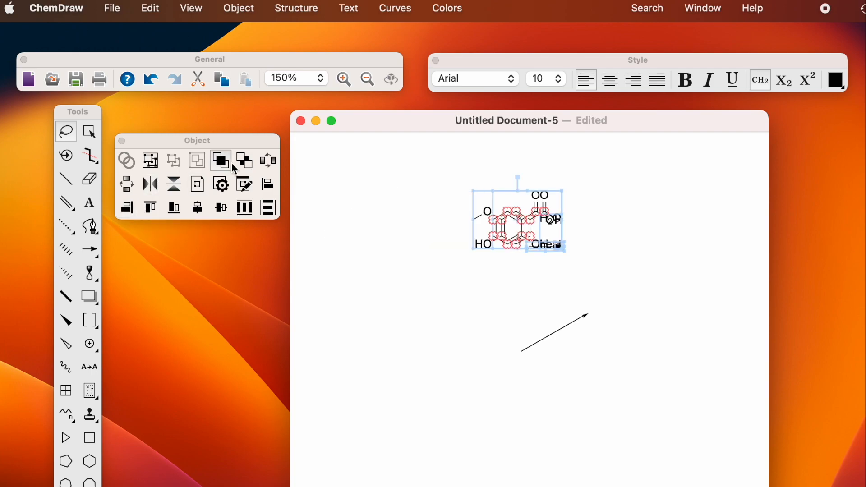
click(151, 80)
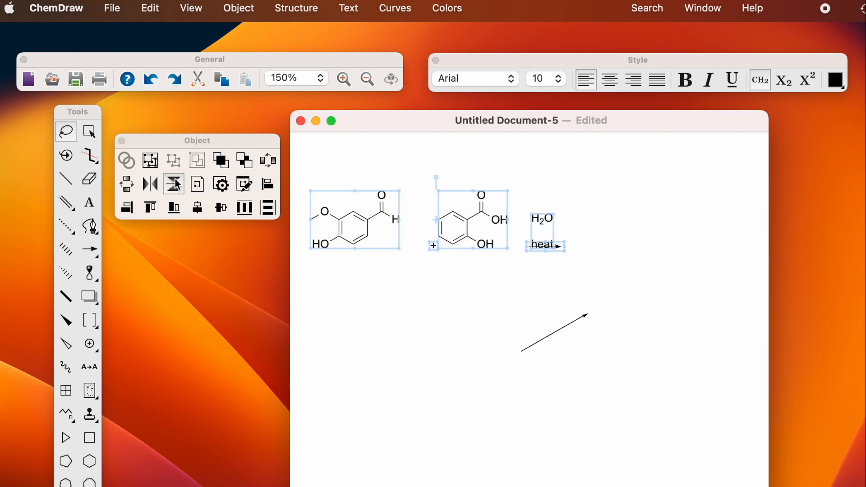
click(222, 213)
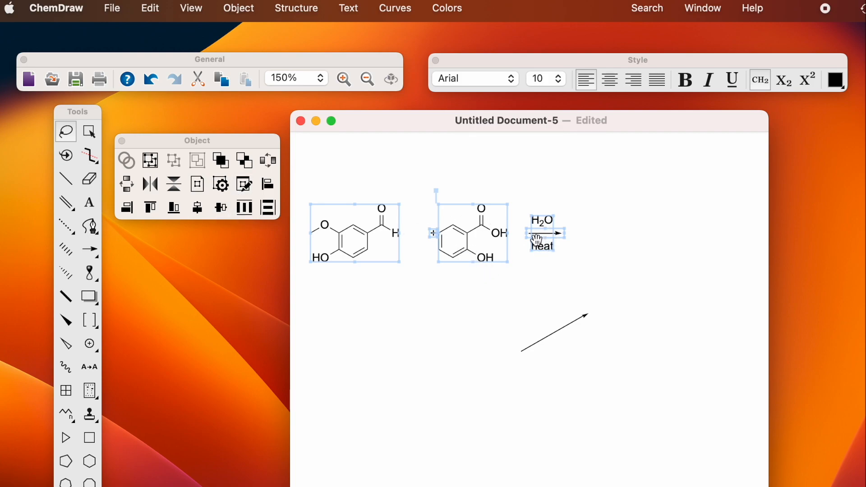
click(245, 208)
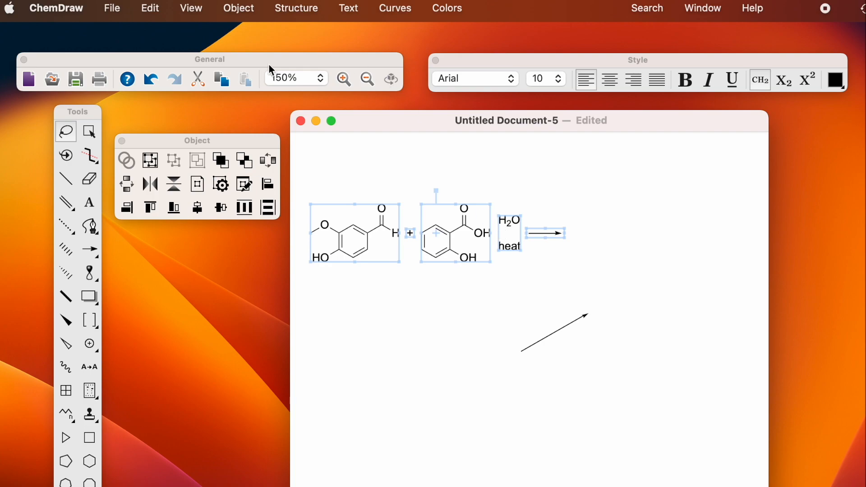
click(151, 79)
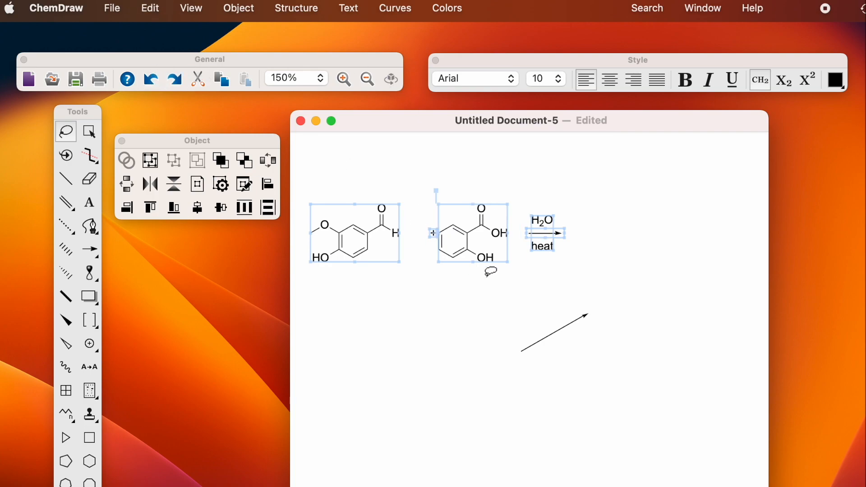
Step: Group the arrow with its H2O/heat labels, then distribute the scheme horizontally
mouse_move(564, 198)
mouse_down()
mouse_move(534, 200)
mouse_move(523, 227)
mouse_move(570, 249)
mouse_move(564, 213)
mouse_up()
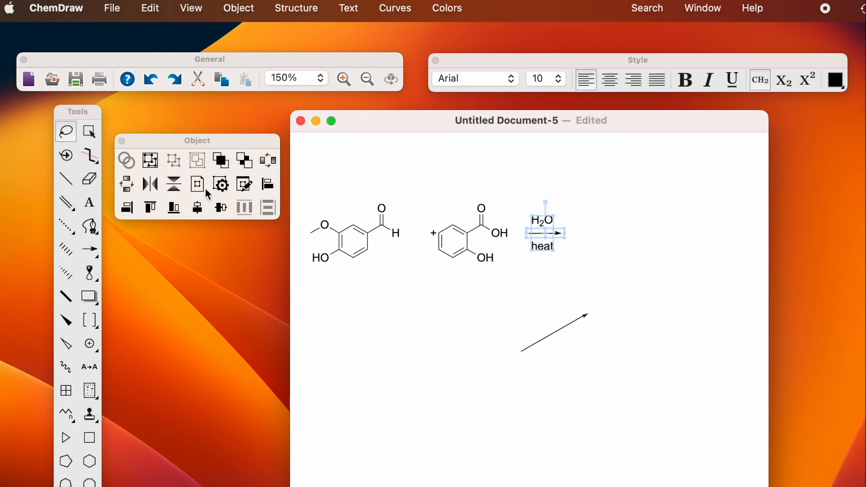
click(149, 160)
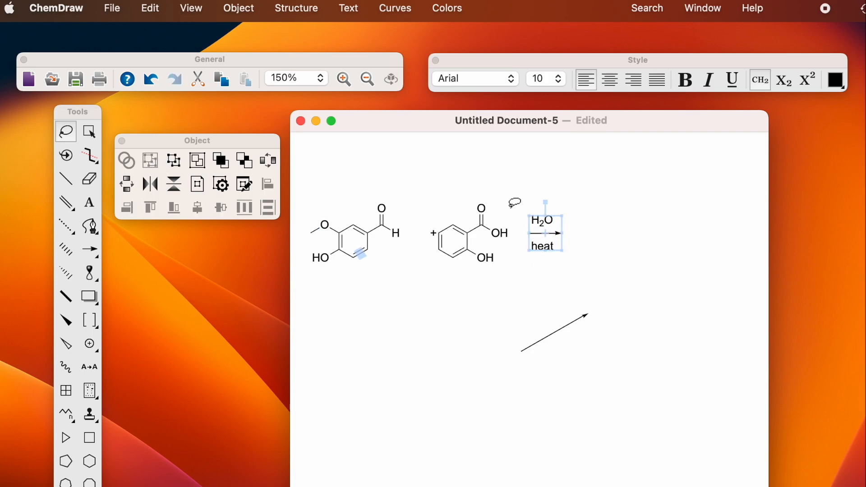
click(554, 264)
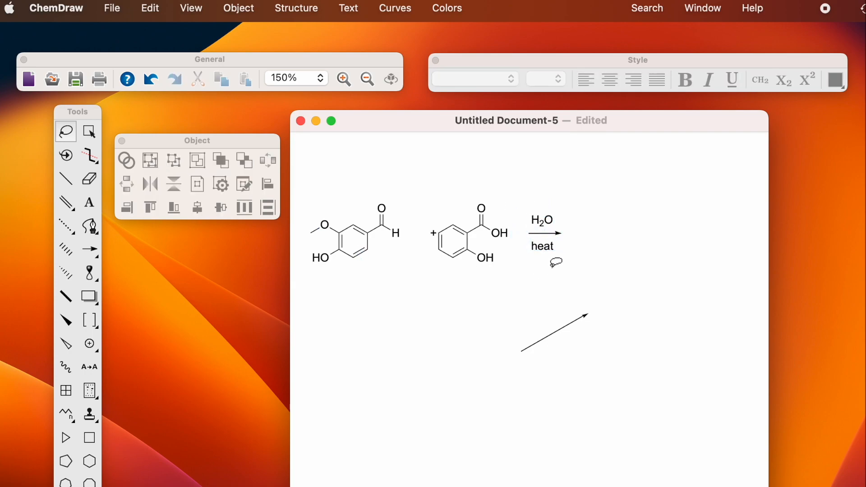
mouse_move(309, 200)
mouse_down()
mouse_move(305, 216)
mouse_move(422, 288)
mouse_move(578, 244)
mouse_move(566, 167)
mouse_up()
click(242, 209)
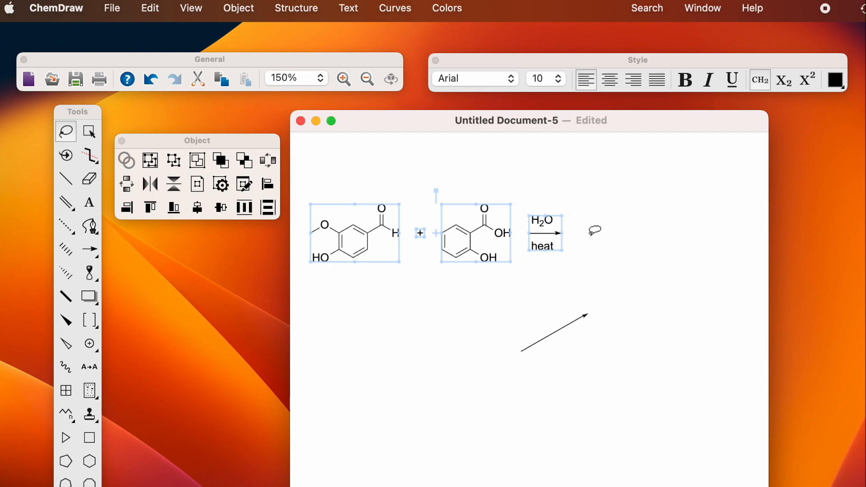
click(607, 260)
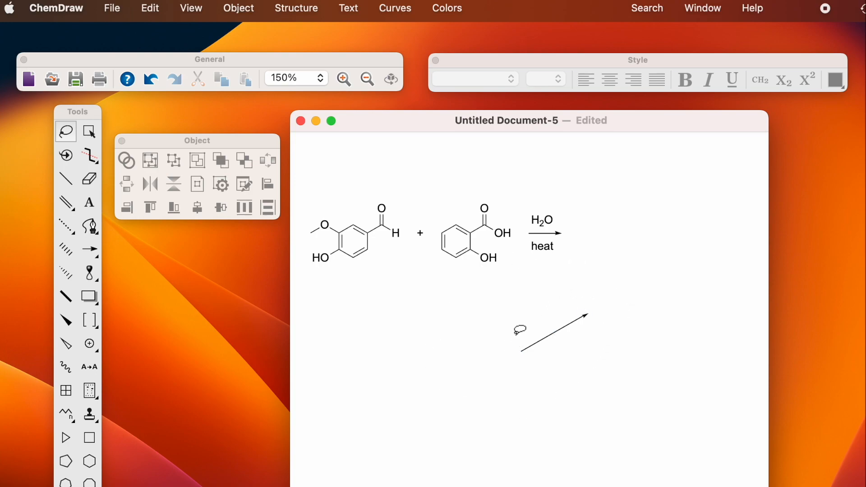
Step: Duplicate and vertically flip the diagonal arrow, then move both to the reaction arrow's tip
click(544, 340)
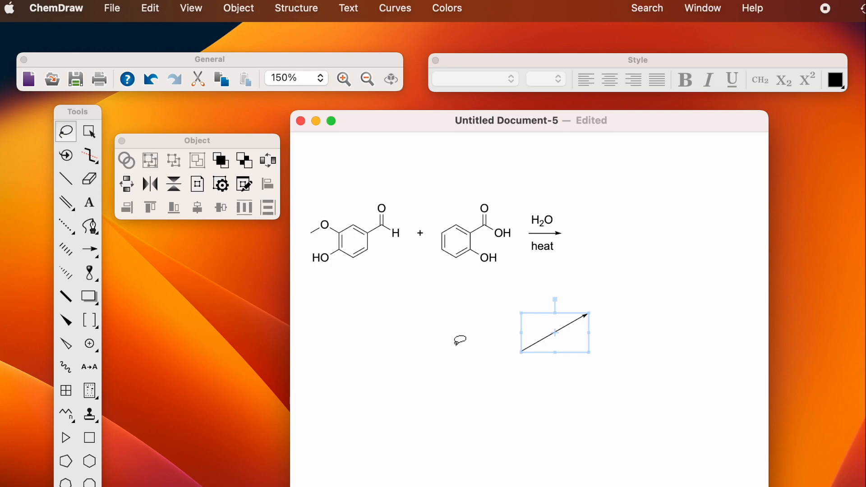
key(super+v)
drag(575, 352, 564, 393)
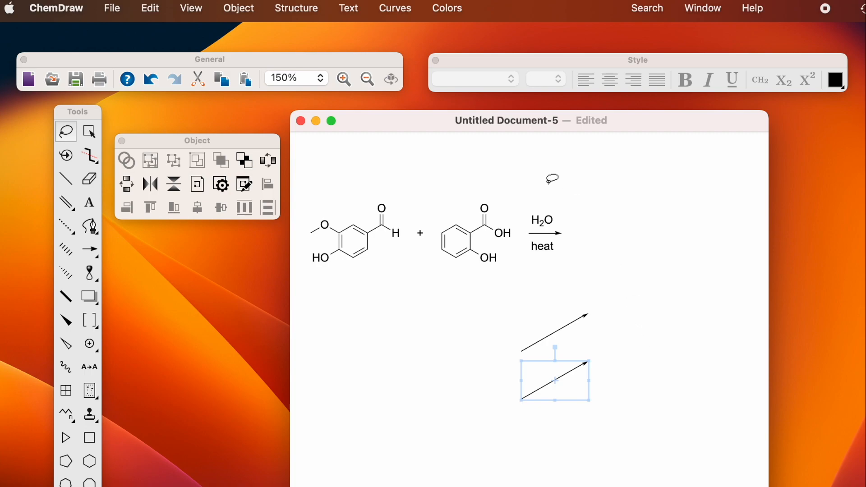
click(176, 184)
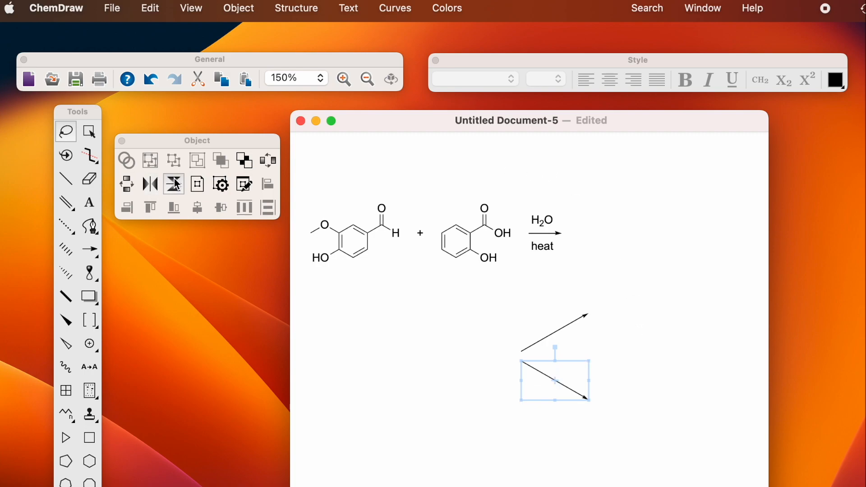
mouse_move(509, 344)
mouse_down()
mouse_move(506, 367)
mouse_move(616, 410)
mouse_move(586, 281)
mouse_move(567, 286)
mouse_up()
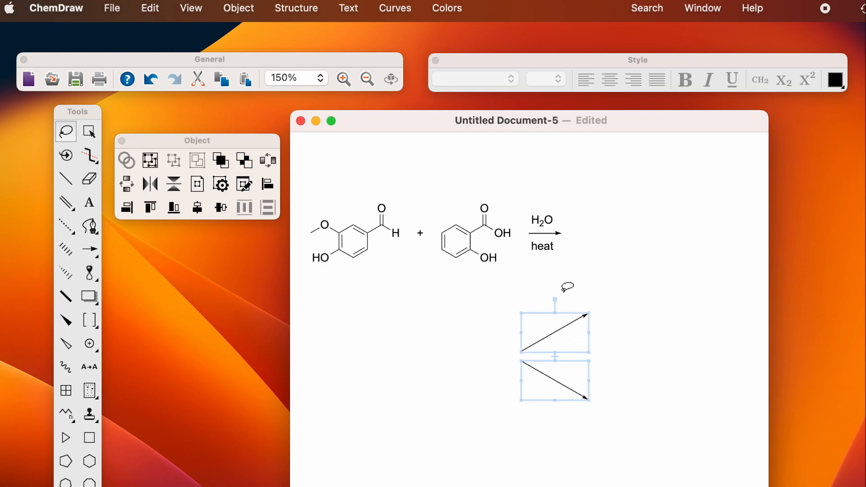
mouse_move(560, 337)
mouse_down()
mouse_move(604, 253)
mouse_move(605, 214)
mouse_up()
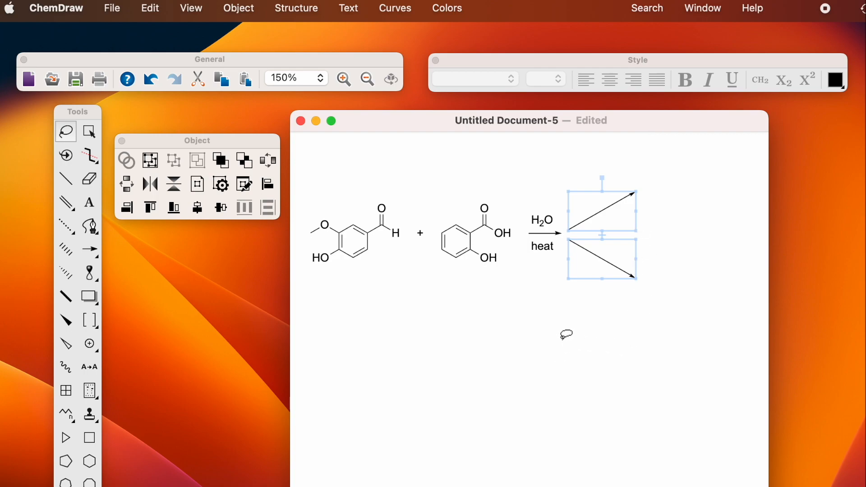
click(549, 330)
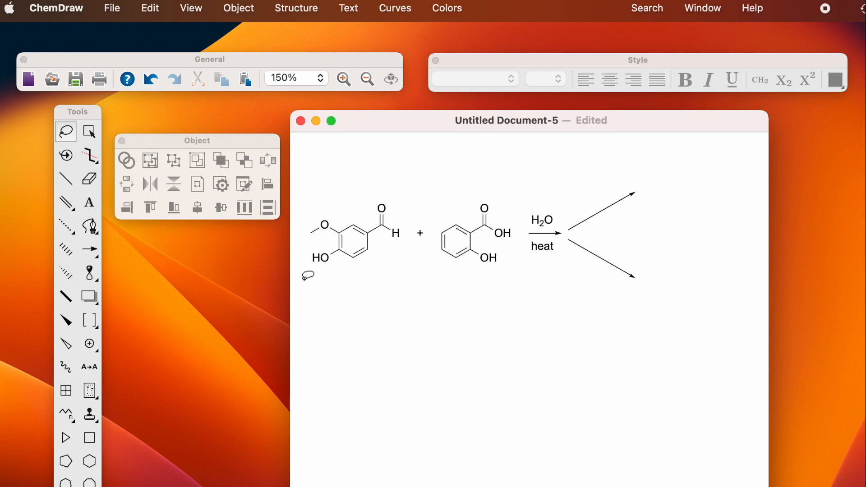
Step: Add a 'vanillin' label centred under the vanillin structure
click(90, 203)
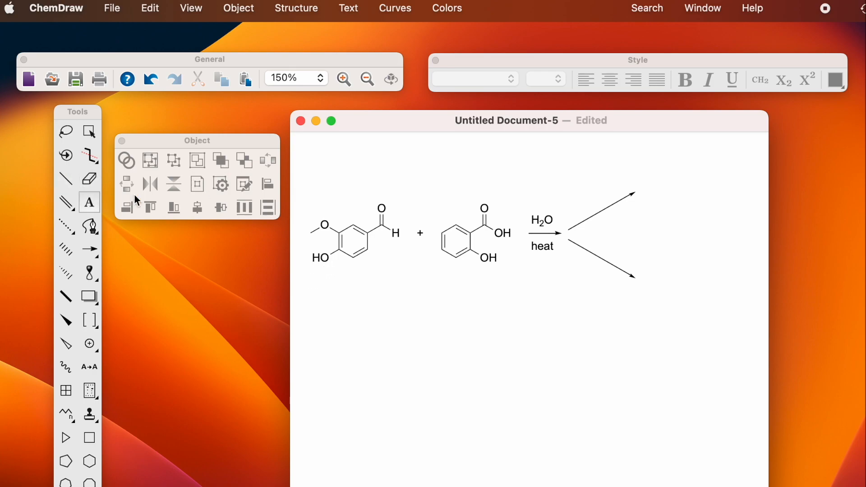
click(341, 275)
text(vanillin)
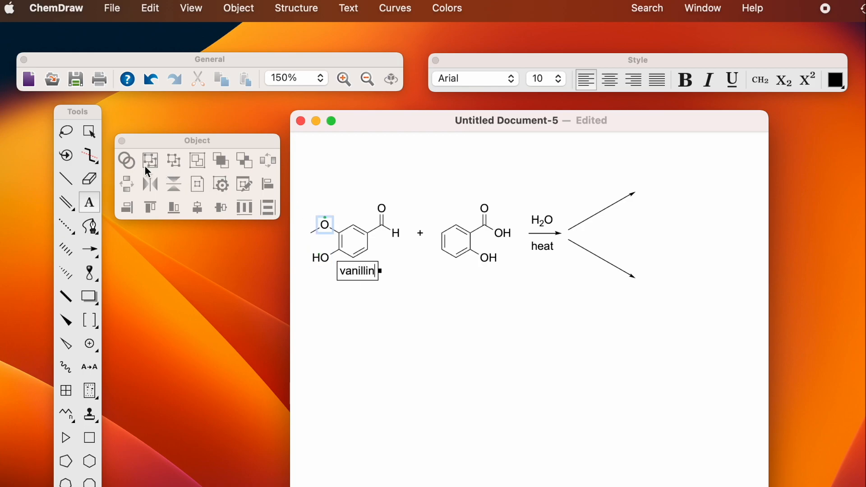
click(66, 132)
mouse_move(311, 198)
mouse_down()
mouse_move(308, 279)
mouse_move(399, 279)
mouse_move(412, 187)
mouse_move(396, 174)
mouse_up()
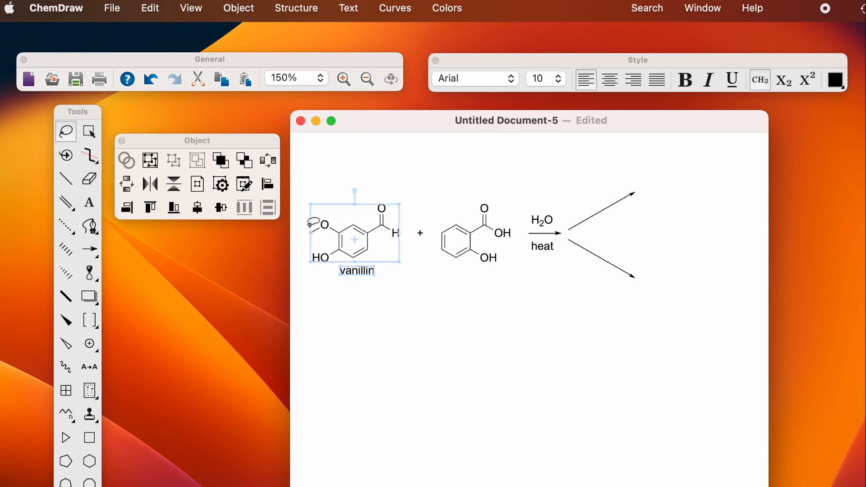
click(197, 208)
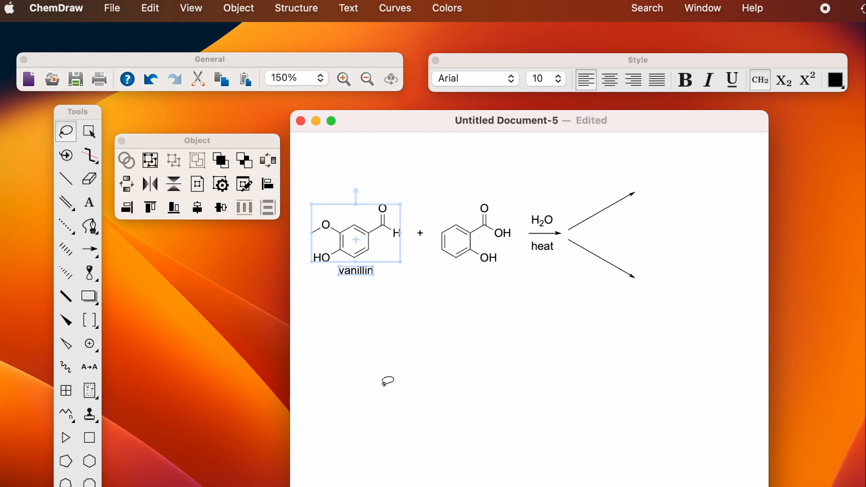
click(442, 348)
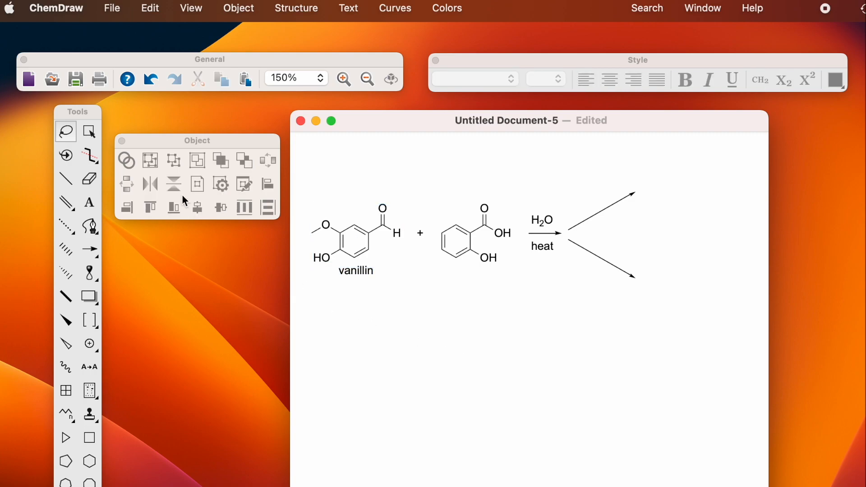
Step: Add a 'salicylic acid' label centred under the salicylic acid structure
click(88, 205)
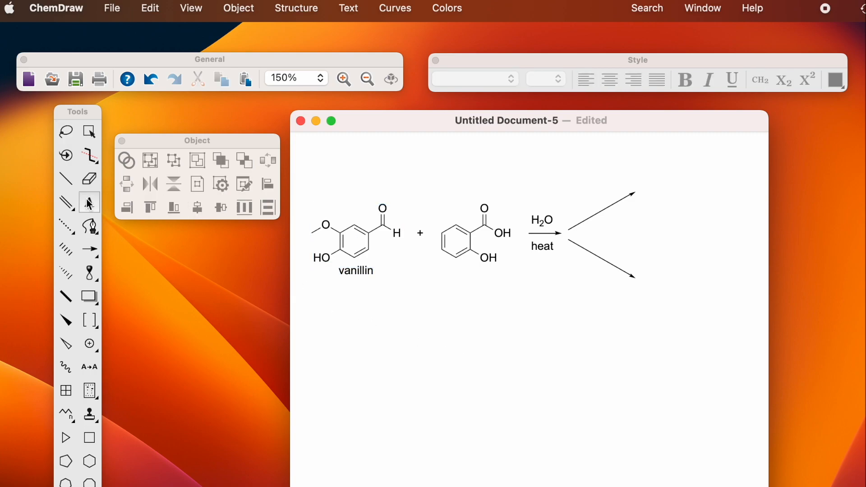
click(439, 280)
text(sal)
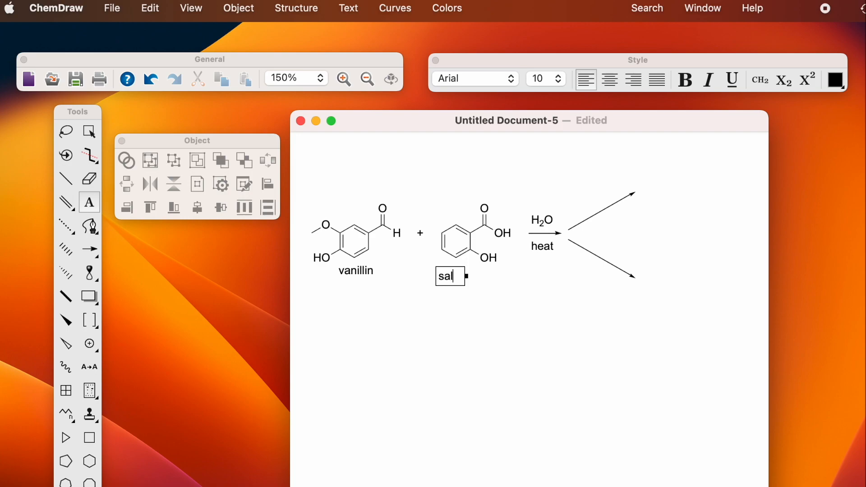
text(icylic acid)
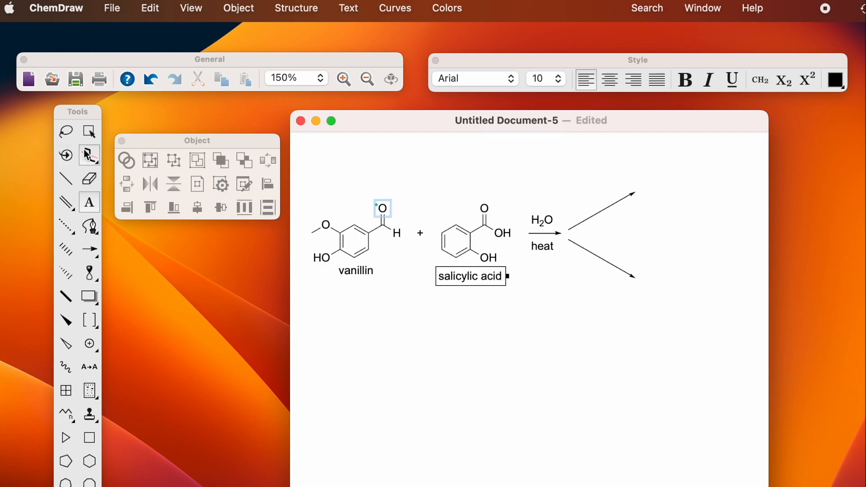
click(67, 131)
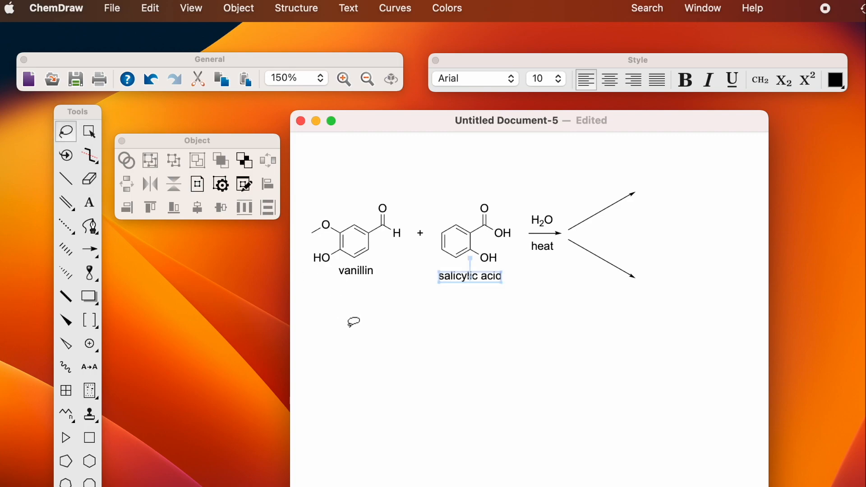
drag(459, 282, 463, 282)
mouse_move(433, 198)
mouse_down()
mouse_move(434, 256)
mouse_move(511, 294)
mouse_move(506, 193)
mouse_move(492, 185)
mouse_up()
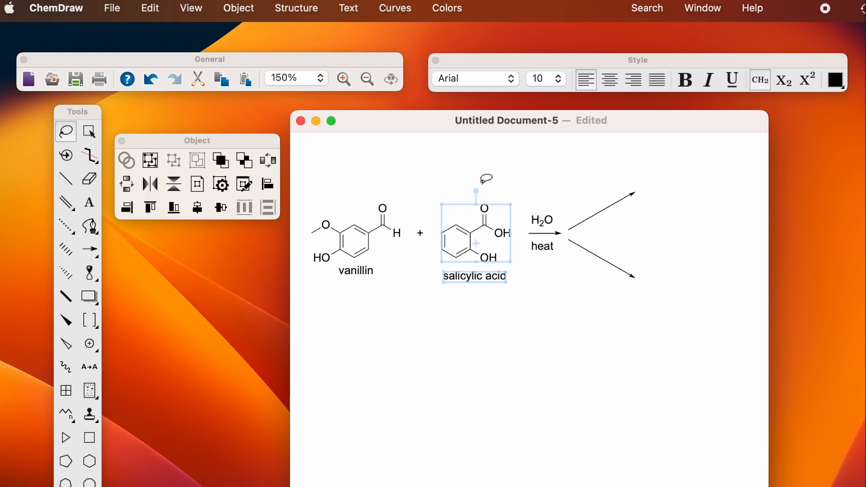
click(197, 207)
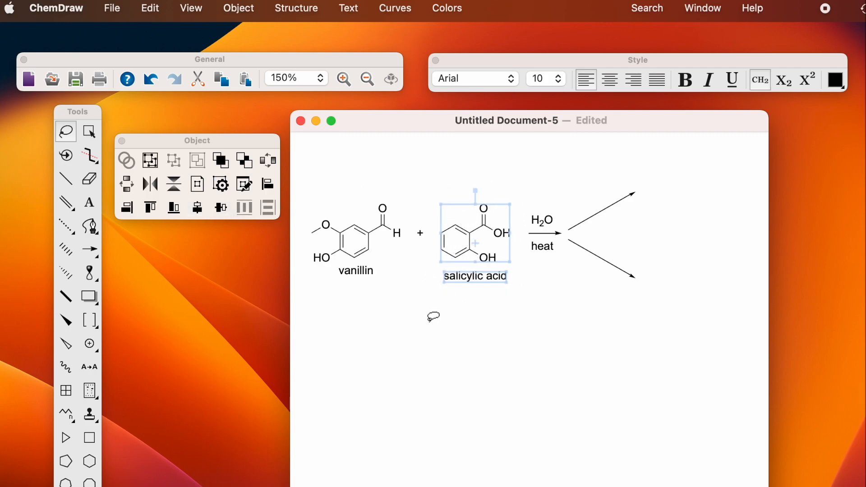
click(434, 318)
Step: Level the vanillin and salicylic acid name labels using Align Bottom, then Align Top
click(367, 280)
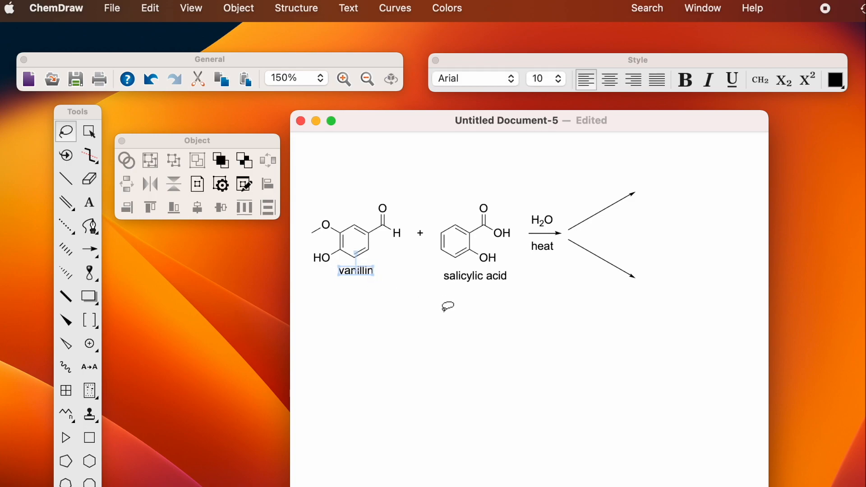
shift+click(477, 280)
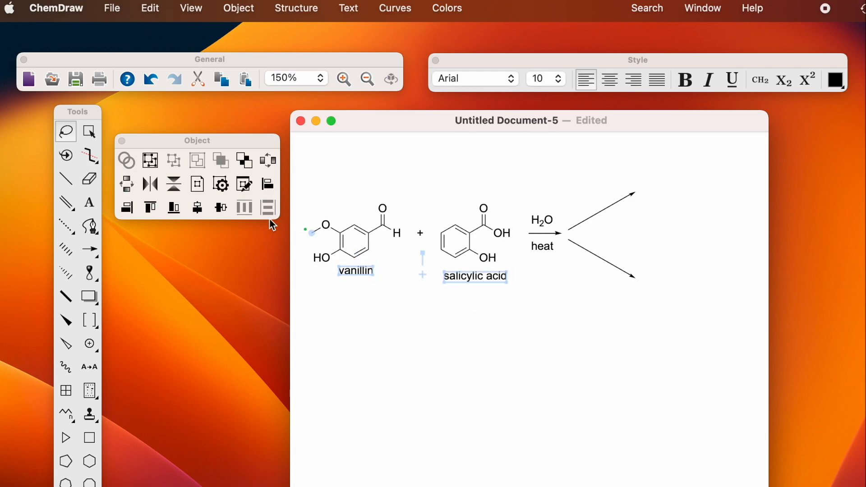
click(175, 211)
click(577, 345)
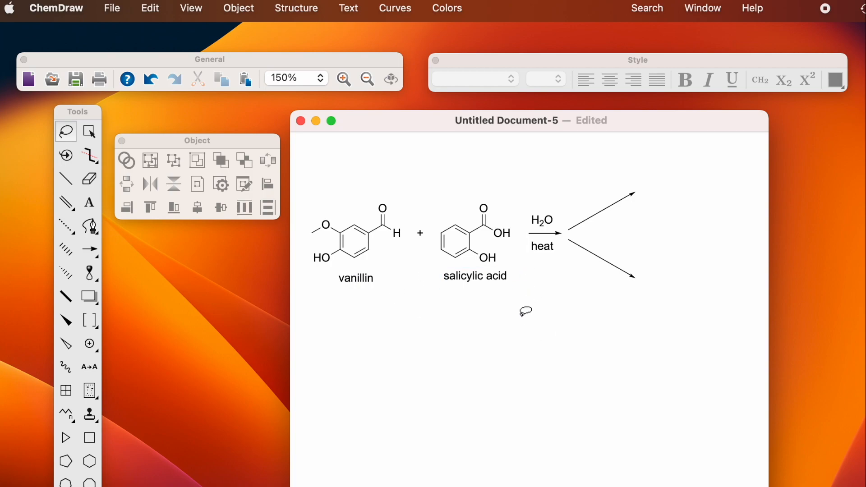
mouse_move(386, 268)
mouse_down()
mouse_move(350, 268)
mouse_move(330, 294)
mouse_move(502, 294)
mouse_move(513, 262)
mouse_move(514, 270)
mouse_up()
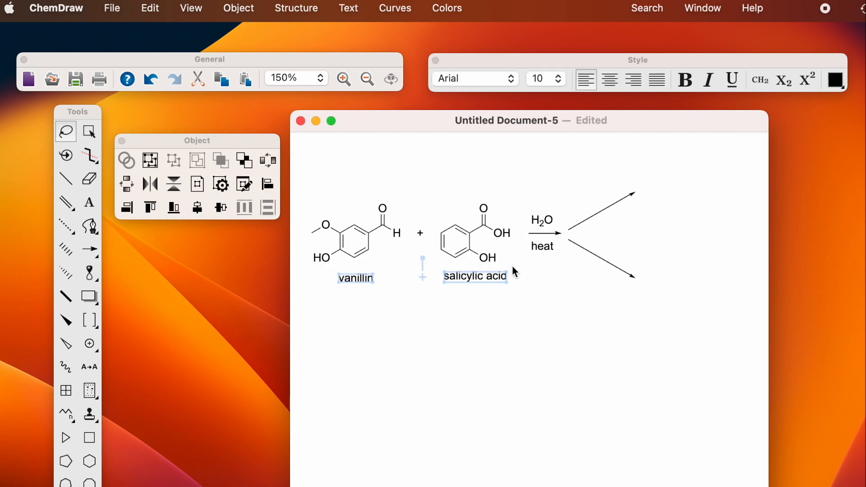
click(150, 208)
click(619, 316)
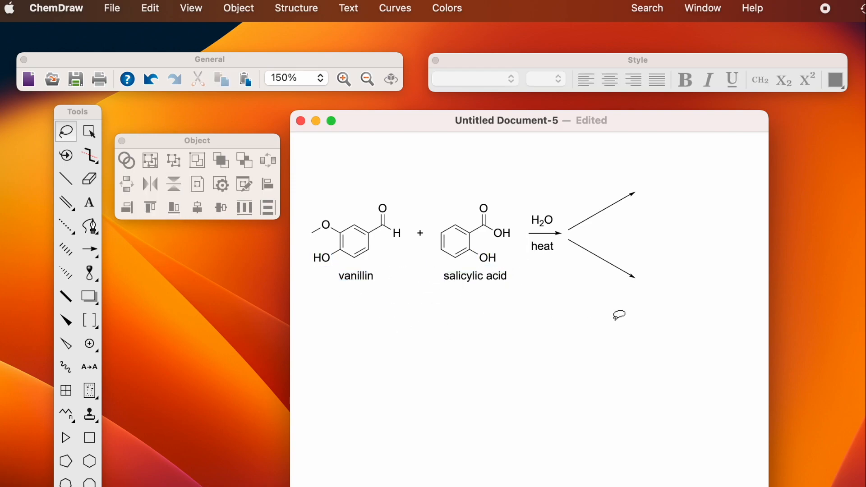
click(89, 203)
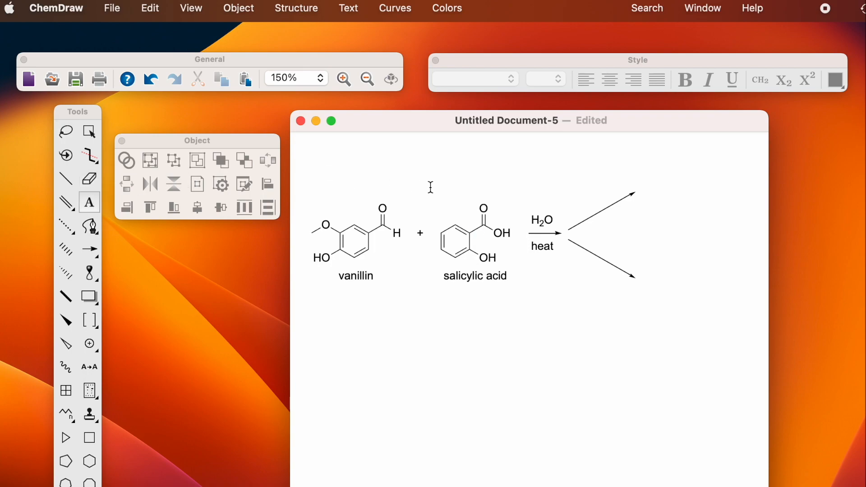
Step: Add the text 'crystals' above the upper arrow and 'filtrate' below the lower arrow
click(575, 197)
text(c)
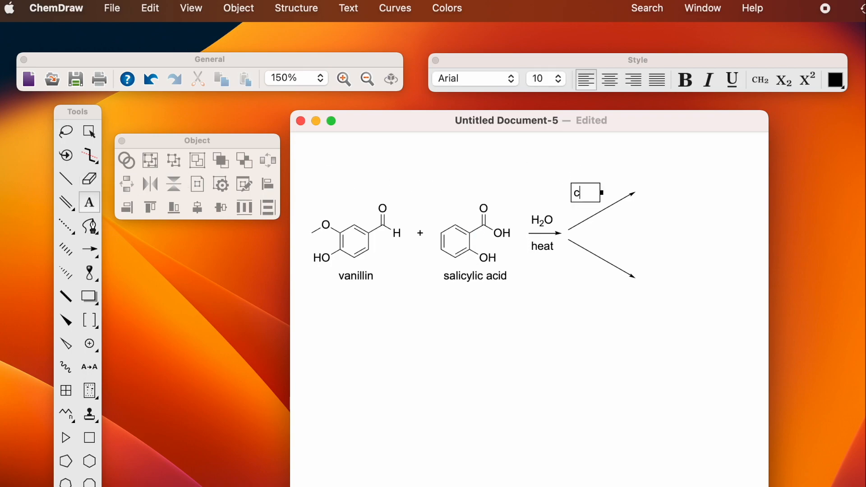
text(rystals)
click(579, 275)
click(575, 274)
text(filtrate)
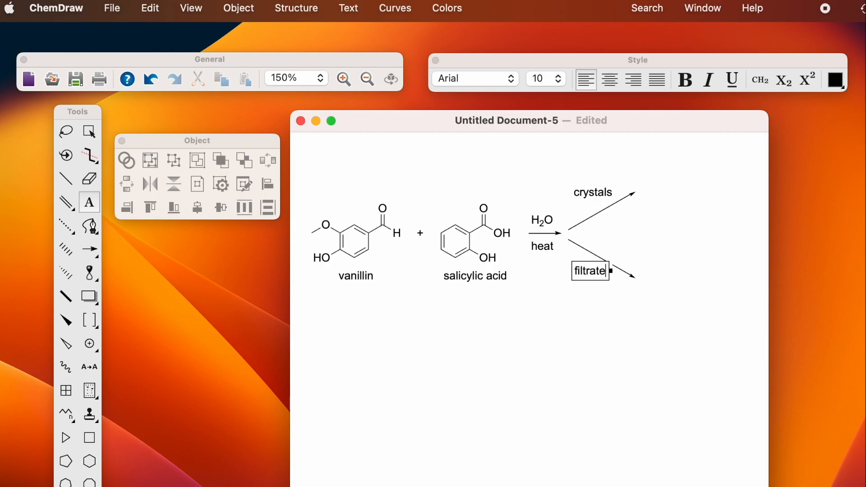
click(613, 332)
click(612, 332)
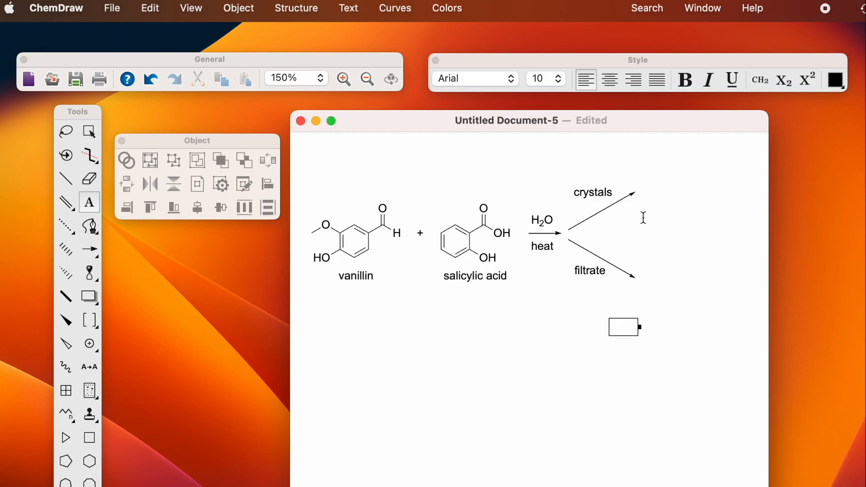
Step: Duplicate vanillin with its label and move the copy to the crystals arrow's tip
click(66, 131)
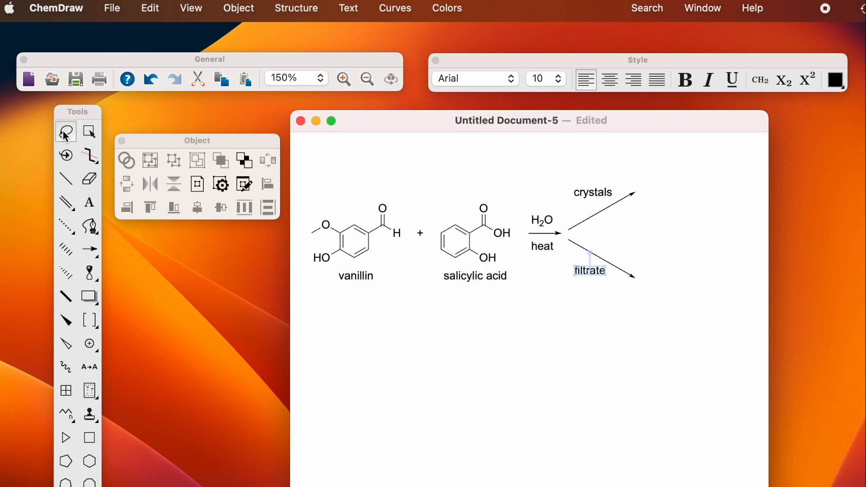
mouse_move(305, 197)
mouse_down()
mouse_move(303, 293)
mouse_move(403, 273)
mouse_move(407, 173)
mouse_up()
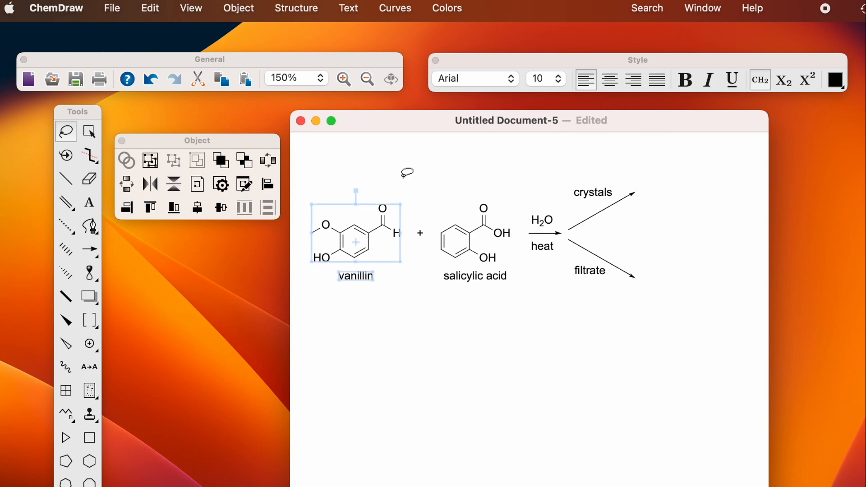
key(super+v)
drag(389, 249, 720, 184)
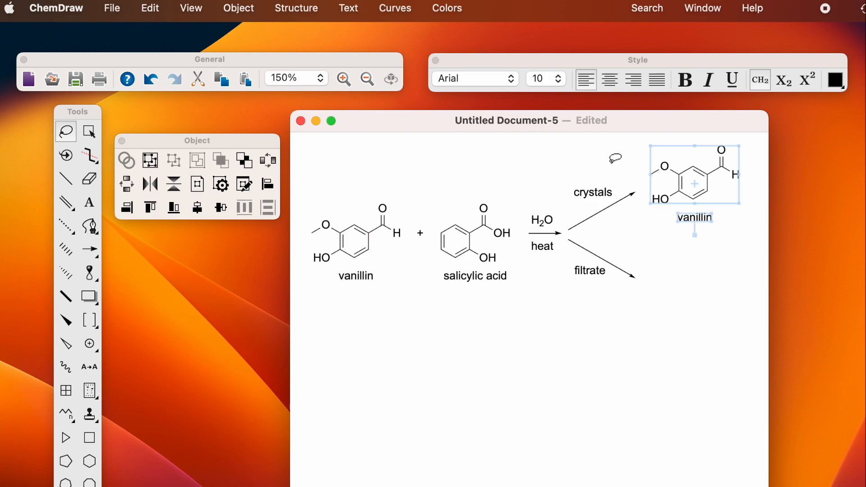
Step: Copy salicylic acid below the filtrate arrow, then undo that misplaced copy
mouse_move(488, 181)
mouse_down()
mouse_move(449, 190)
mouse_move(430, 246)
mouse_move(500, 303)
mouse_move(521, 254)
mouse_move(505, 187)
mouse_up()
key(super+c)
key(super+v)
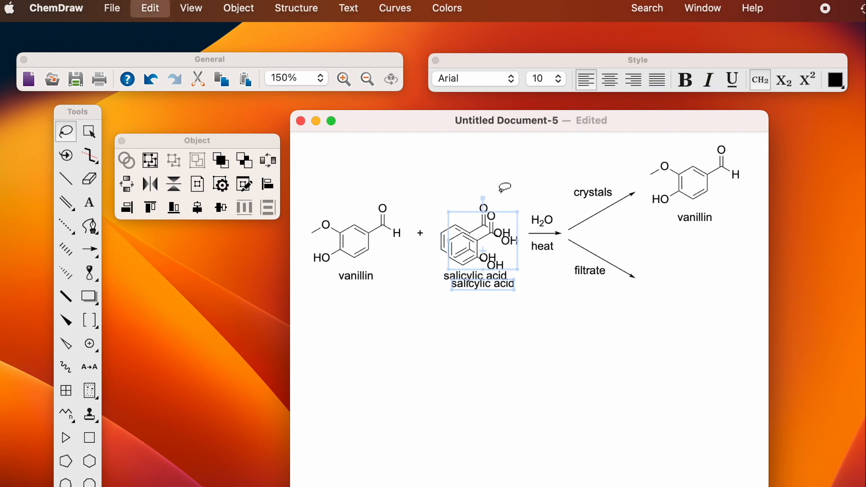
drag(498, 248, 705, 276)
scroll(639, 376, right, 3)
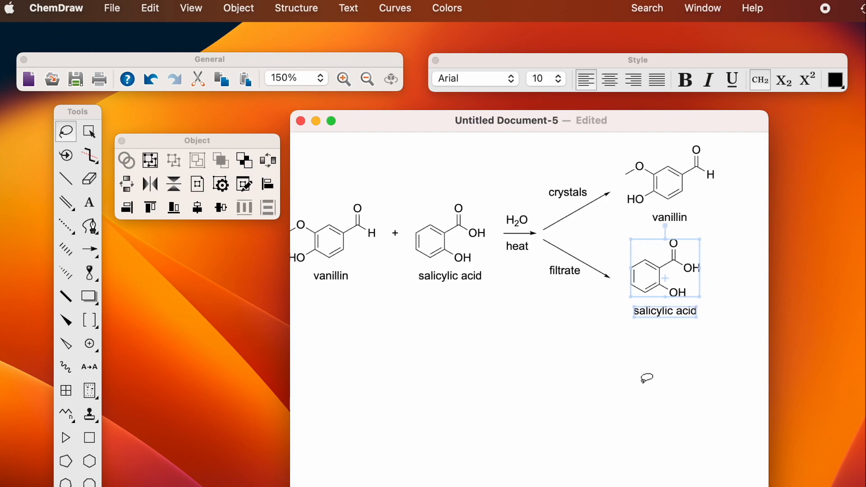
scroll(646, 378, left, 3)
scroll(646, 377, right, 2)
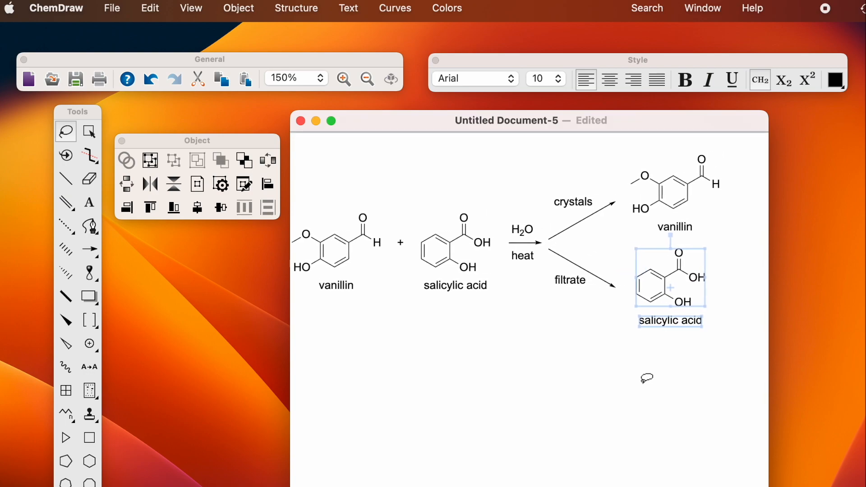
scroll(340, 309, left, 3)
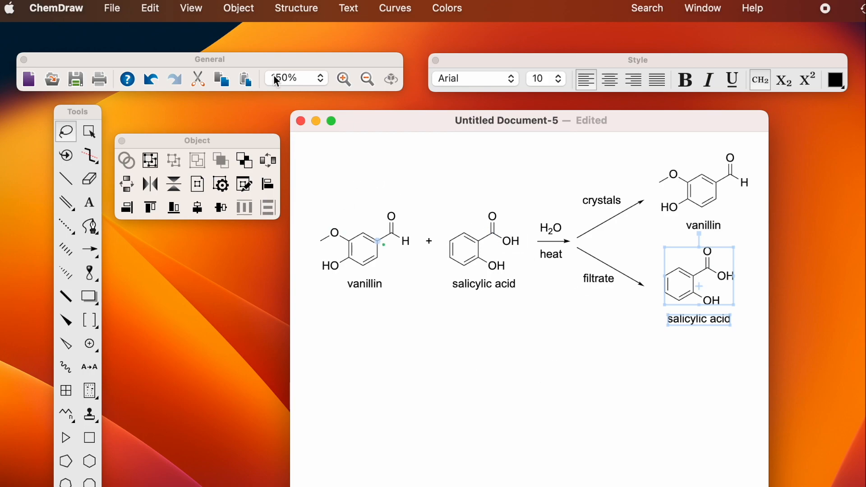
click(149, 82)
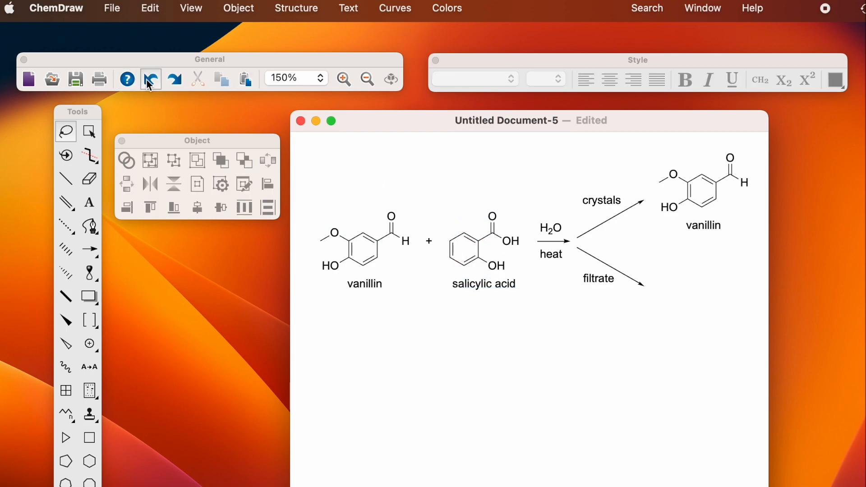
Step: Duplicate vanillin + salicylic acid with labels and place the copy after the filtrate arrow
mouse_move(321, 194)
mouse_down()
mouse_move(327, 306)
mouse_move(506, 310)
mouse_move(529, 230)
mouse_move(523, 185)
mouse_up()
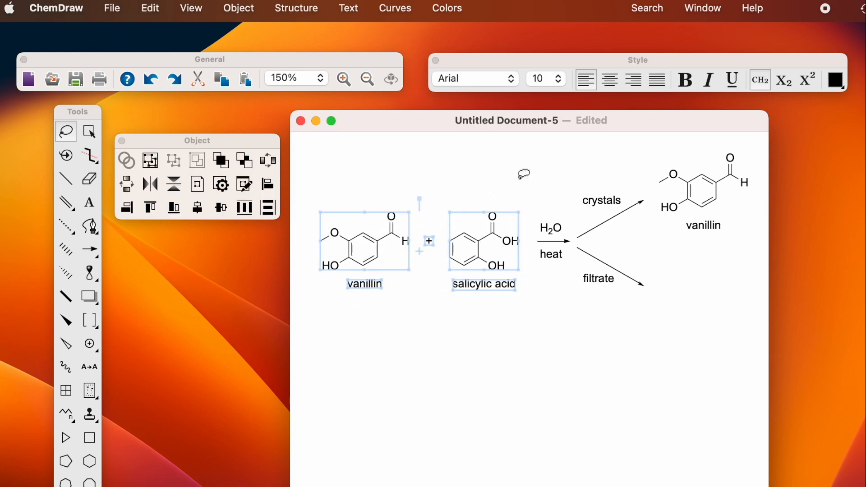
key(super+d)
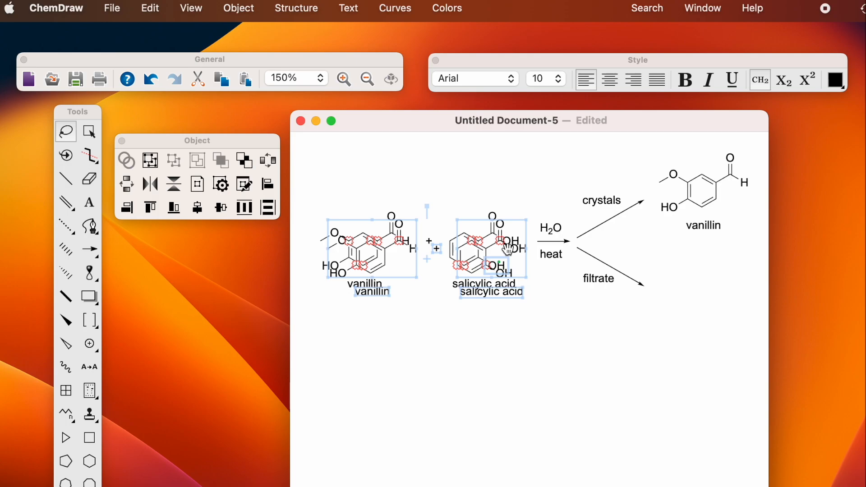
drag(509, 249, 607, 364)
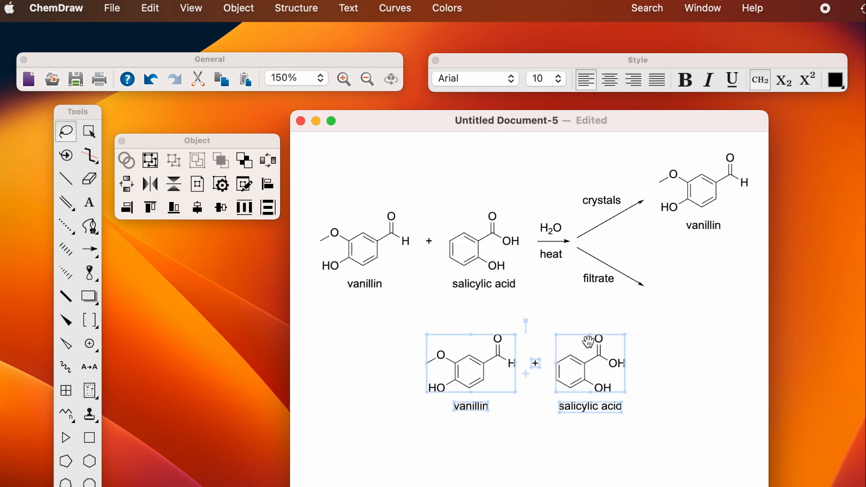
click(367, 79)
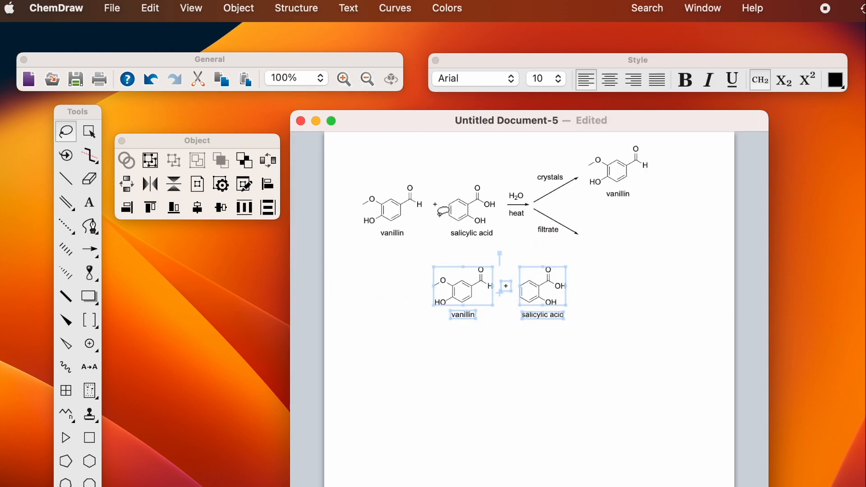
mouse_move(460, 291)
mouse_down()
mouse_move(556, 264)
mouse_move(606, 232)
mouse_move(617, 236)
mouse_up()
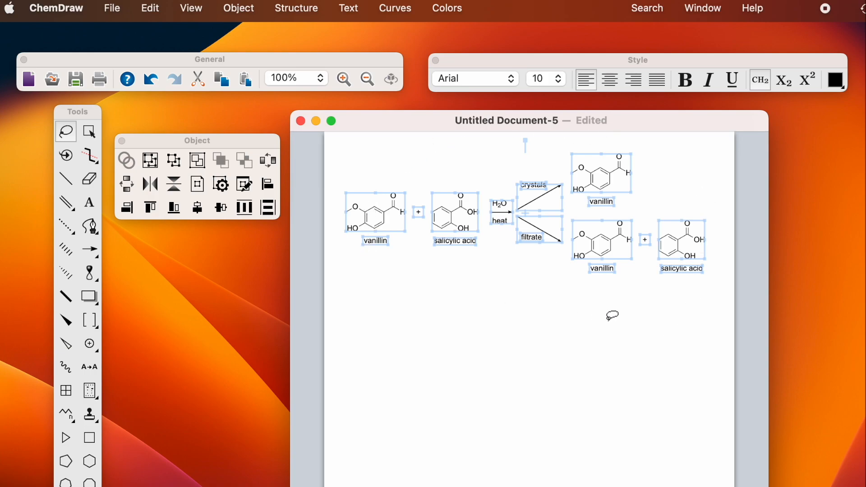
click(418, 344)
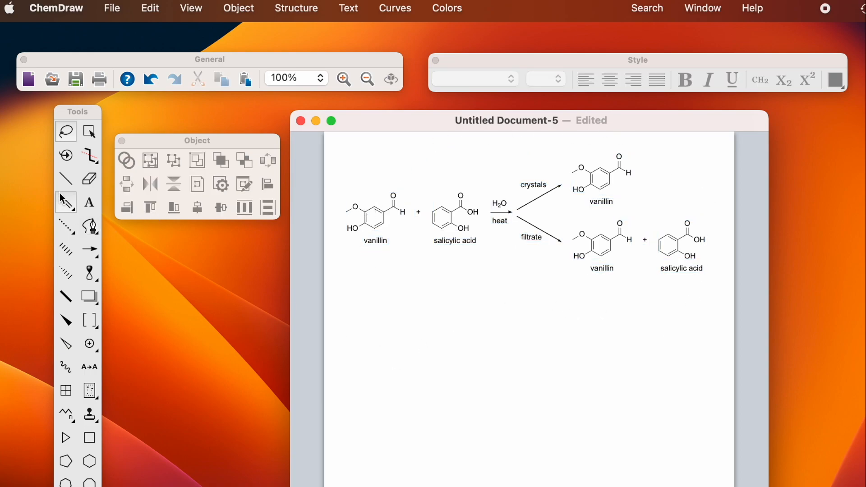
Step: Add a single bond to the small stray fragment and move it lower on the page
click(64, 205)
click(66, 179)
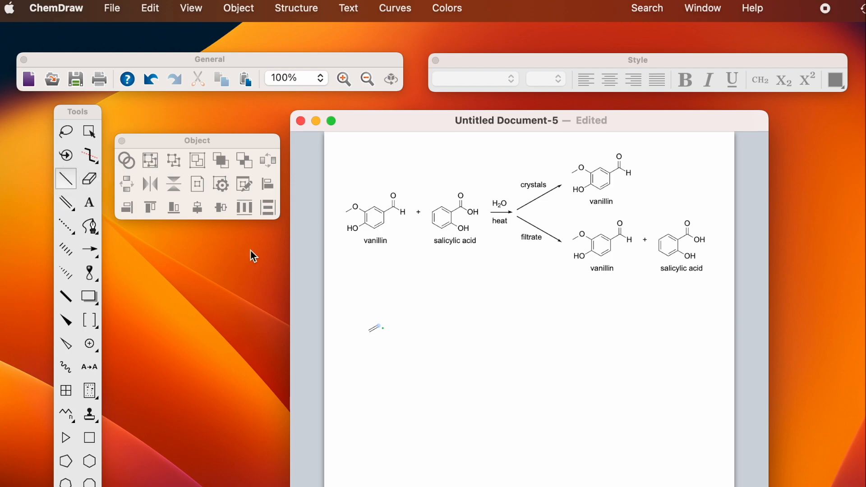
click(381, 326)
click(89, 131)
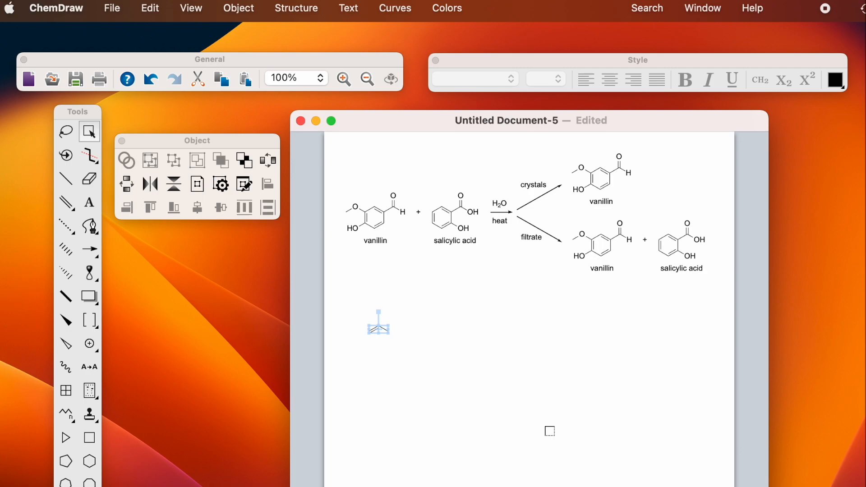
click(384, 396)
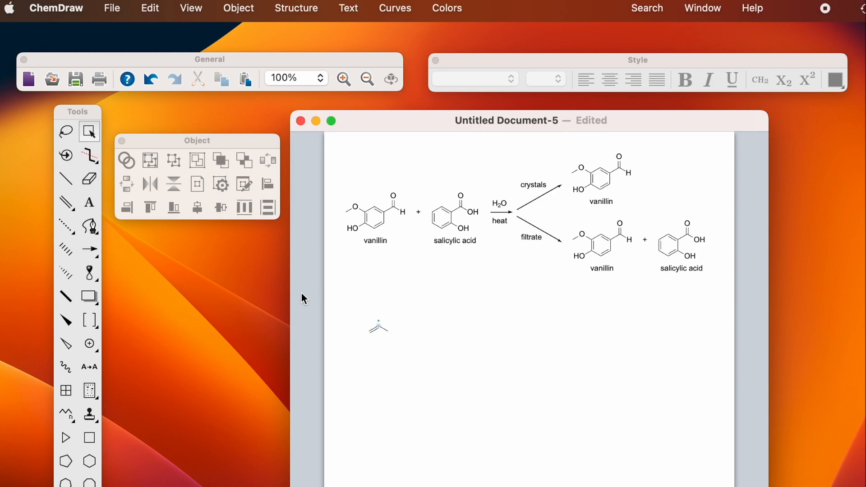
click(65, 131)
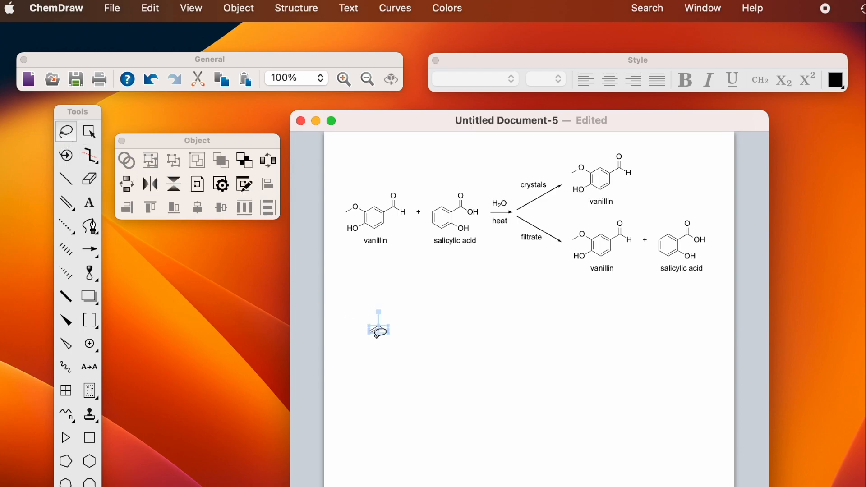
drag(379, 330, 519, 373)
click(440, 336)
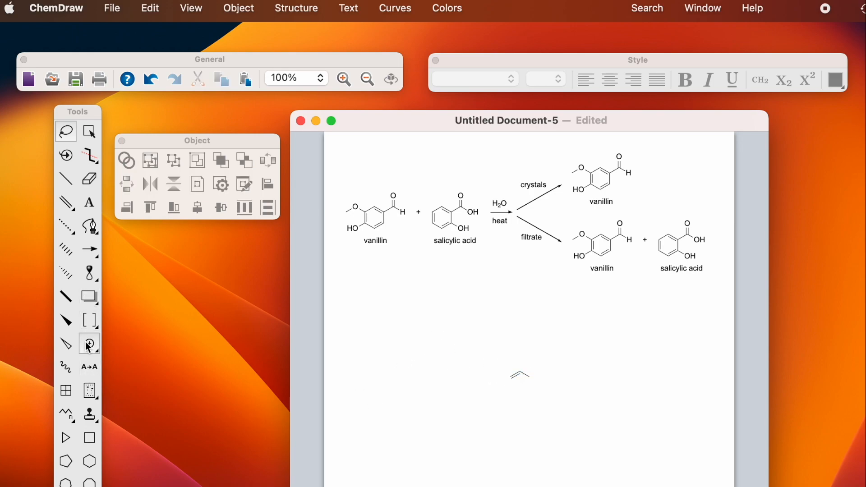
Step: Place two lone-pair marks, then box-select and delete them with the stray fragment
drag(89, 348, 197, 341)
click(336, 381)
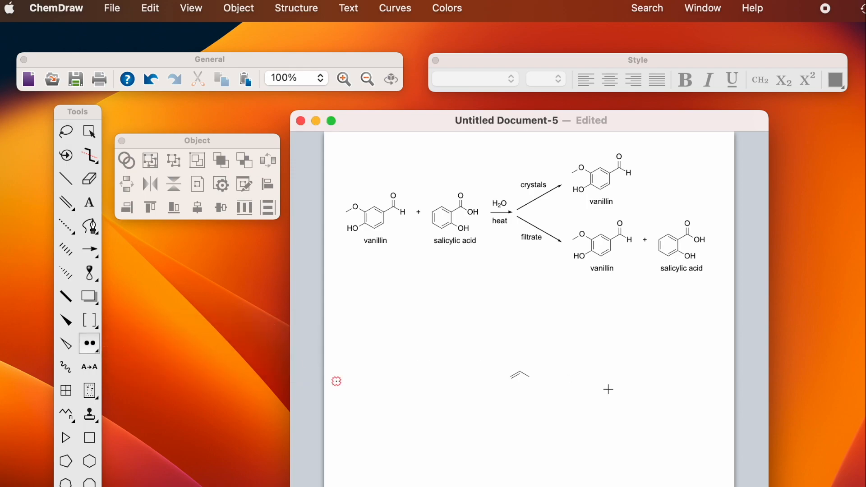
click(716, 379)
click(90, 132)
drag(325, 350, 741, 412)
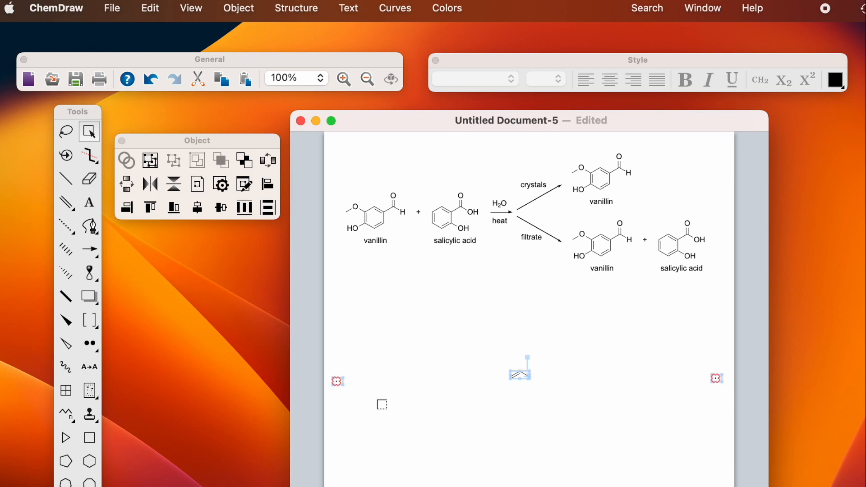
key(Delete)
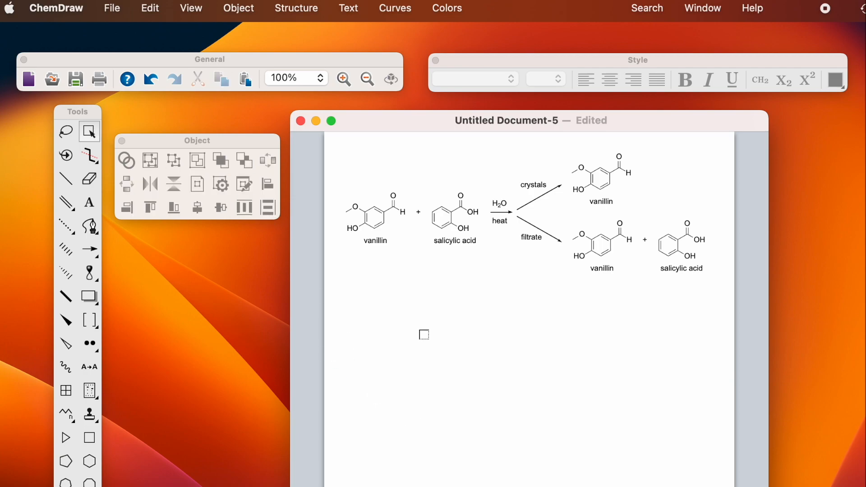
Step: Marquee-select the entire separation scheme and copy it via Edit > Copy As > PNG
drag(334, 140, 717, 302)
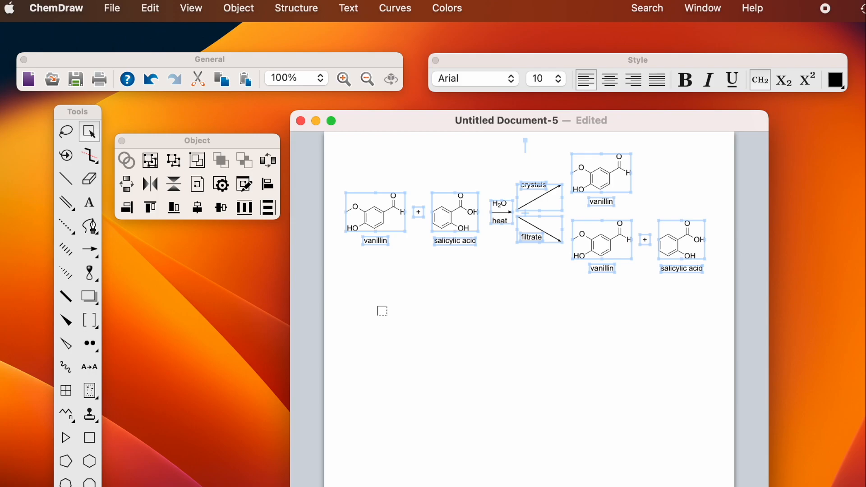
click(151, 9)
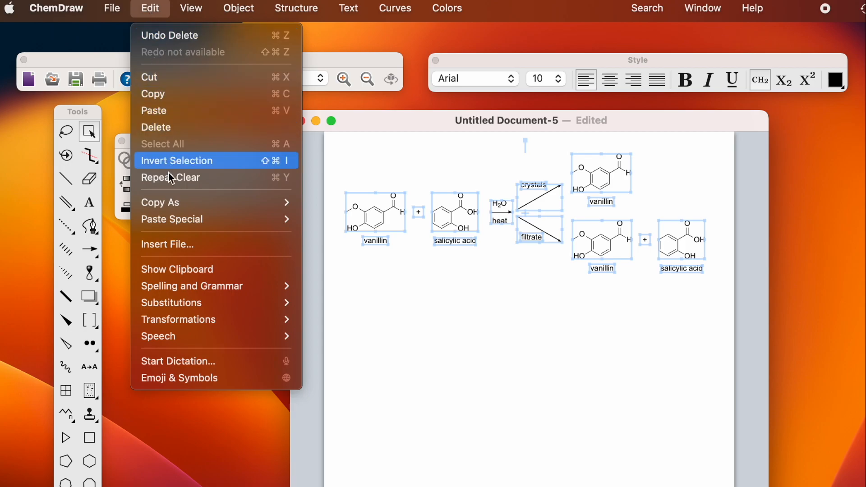
mouse_move(170, 211)
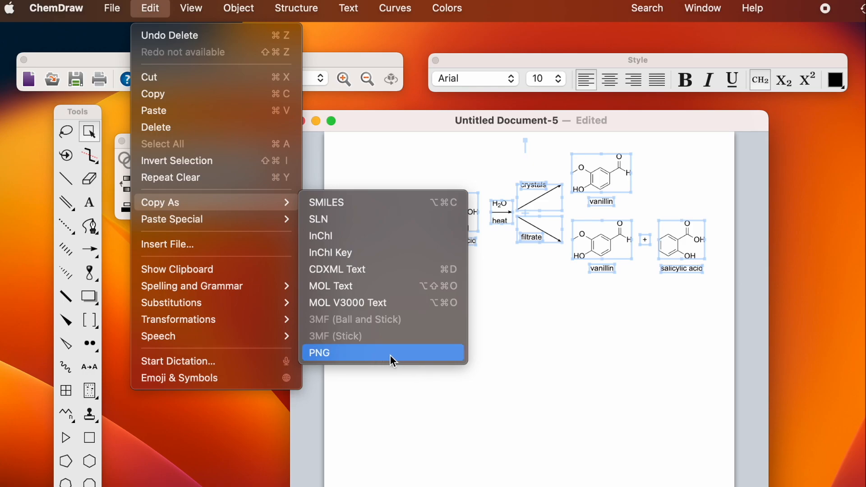
click(547, 315)
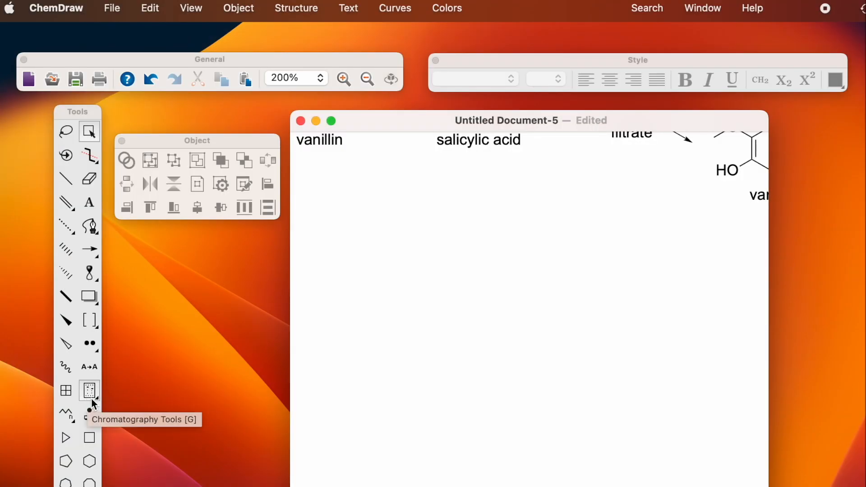
Step: Insert a TLC plate with 2 lanes below the scheme using the TLC Plate tool
click(91, 397)
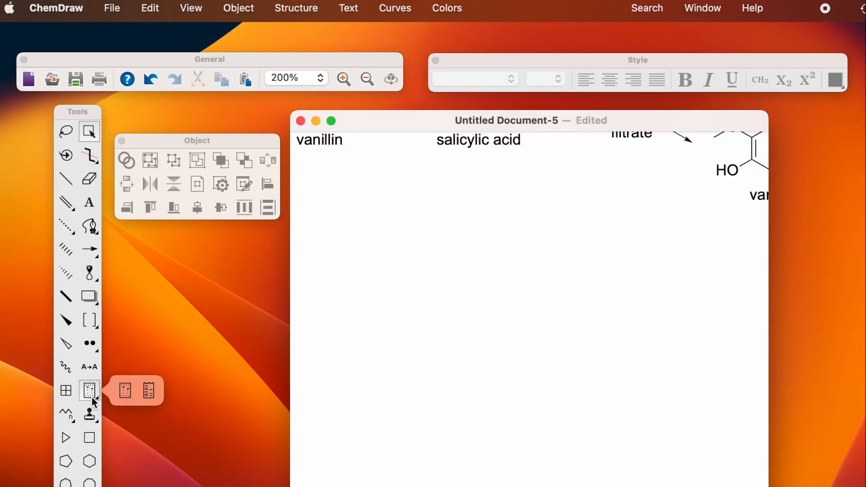
click(125, 391)
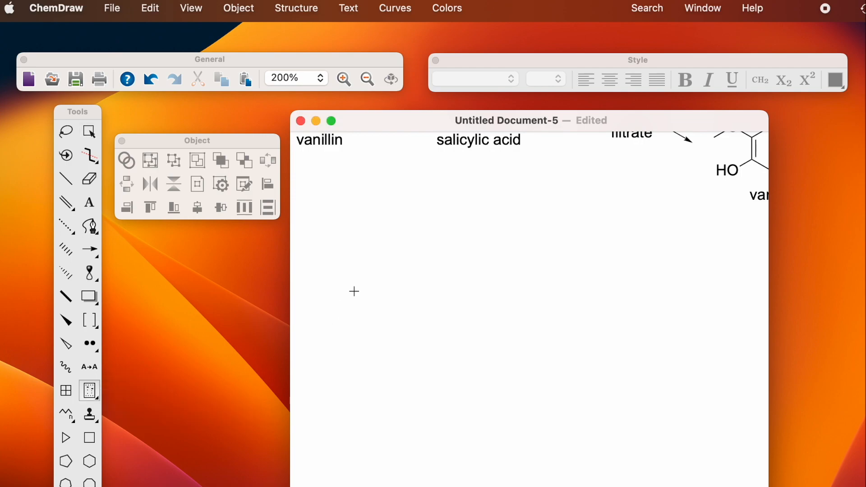
click(463, 259)
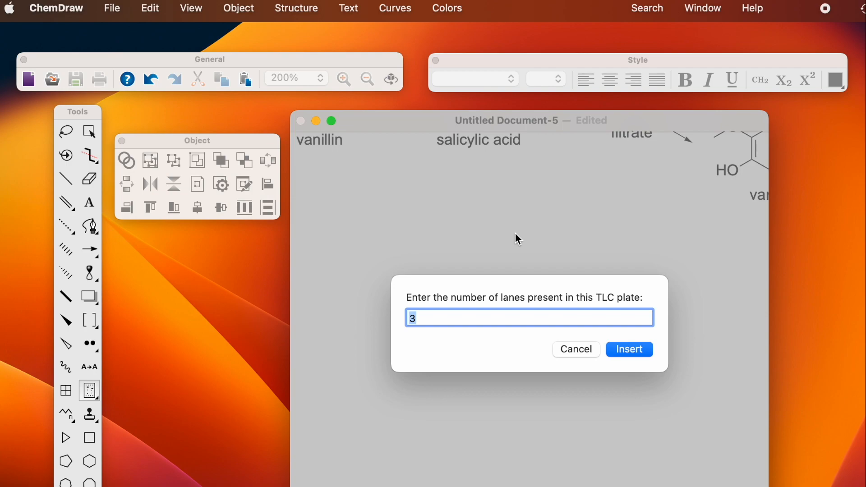
text(2)
click(623, 351)
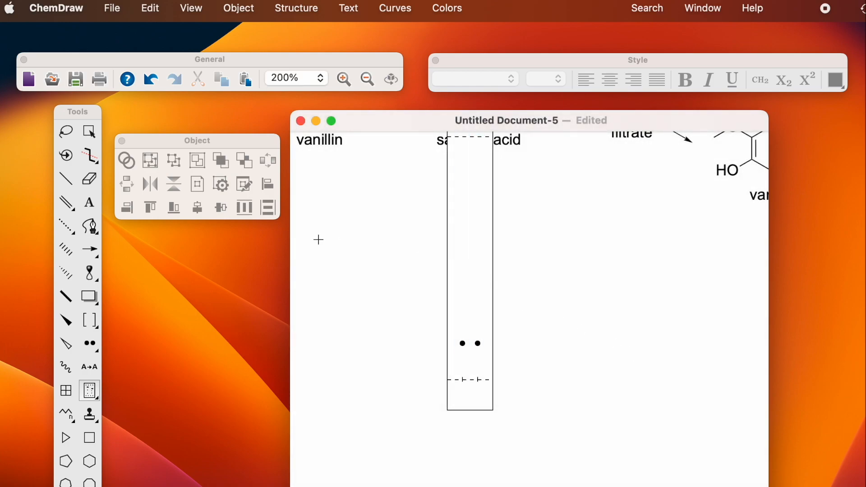
Step: Move the TLC plate below the labels, shorten it from the top and widen it
click(89, 132)
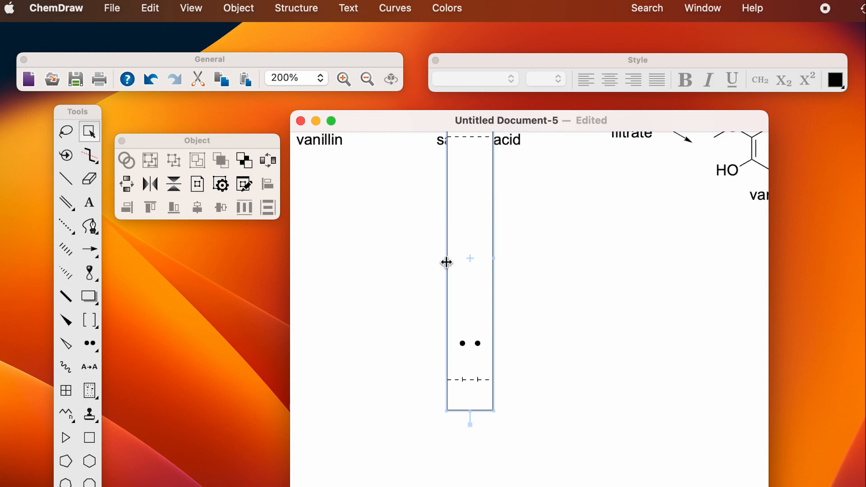
drag(456, 253, 465, 324)
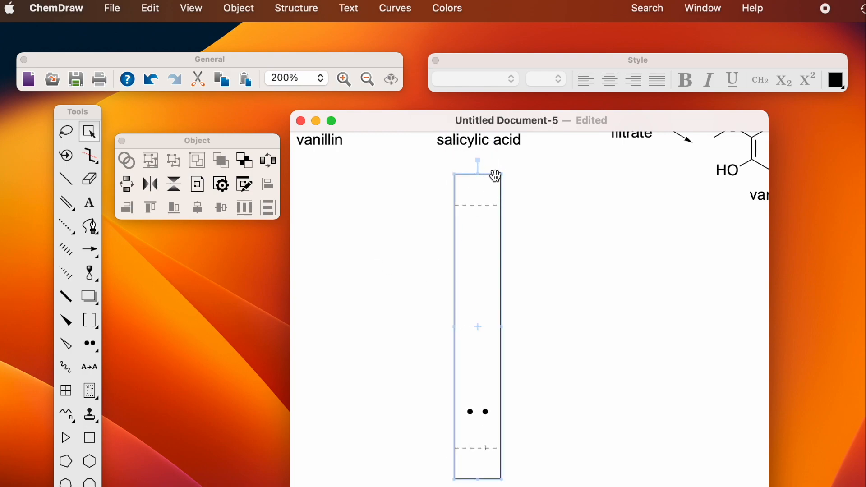
drag(502, 171, 525, 260)
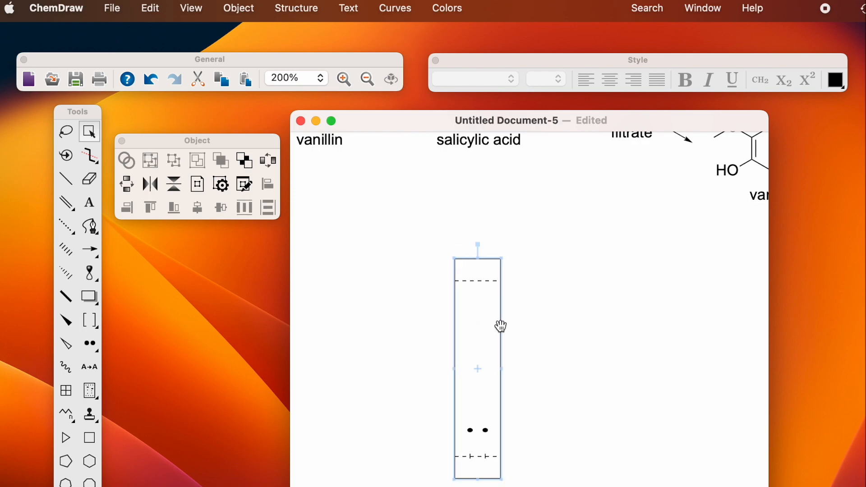
drag(472, 320, 497, 323)
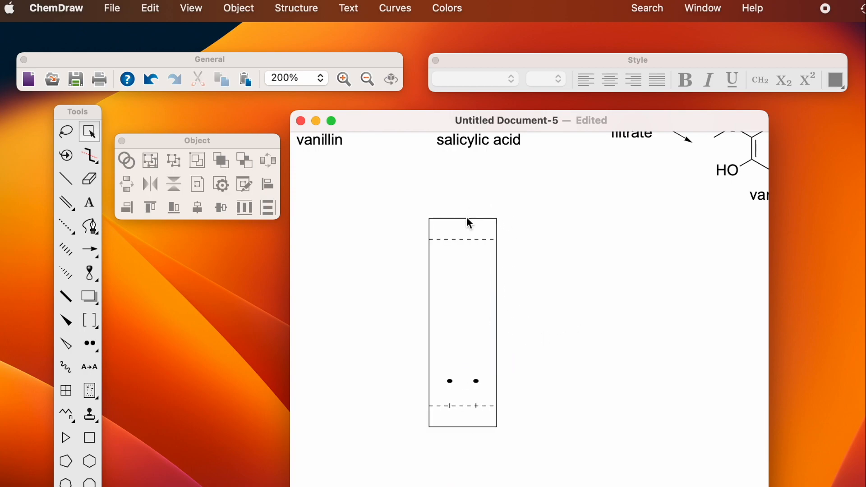
drag(467, 218, 471, 254)
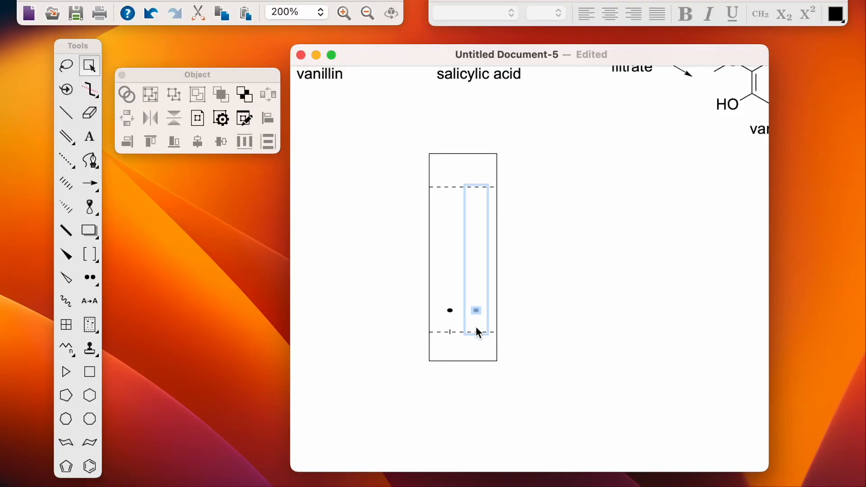
right_click(478, 333)
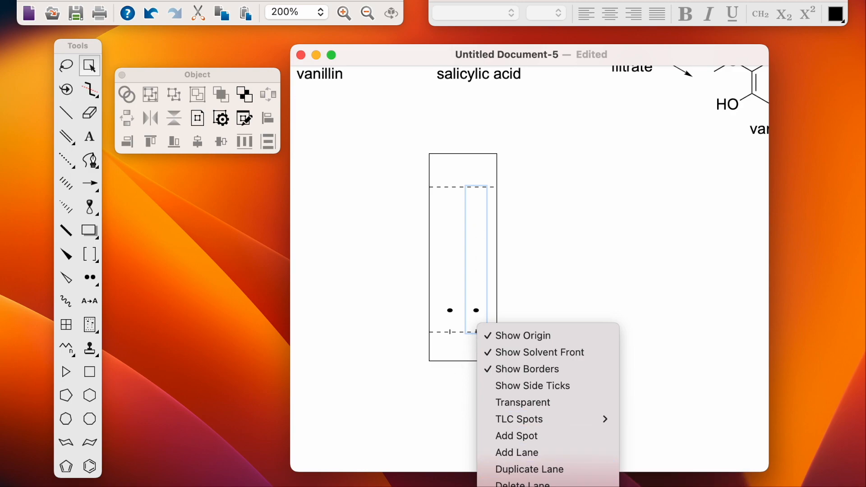
click(508, 471)
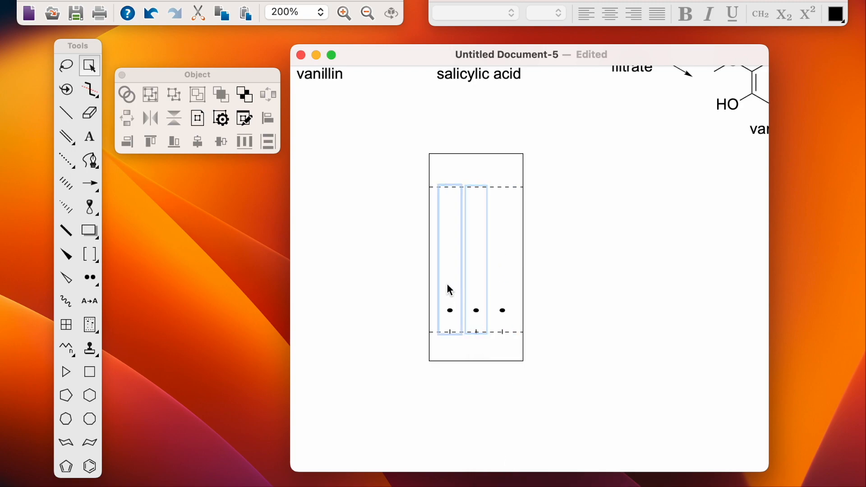
right_click(507, 279)
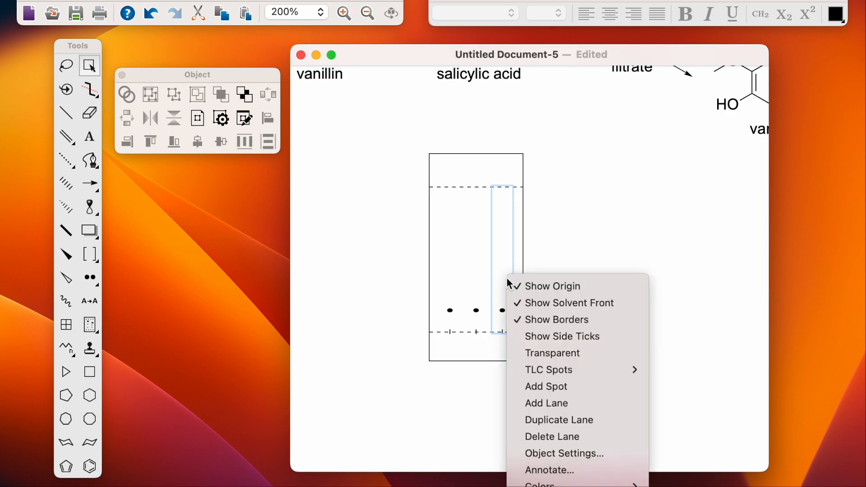
click(558, 437)
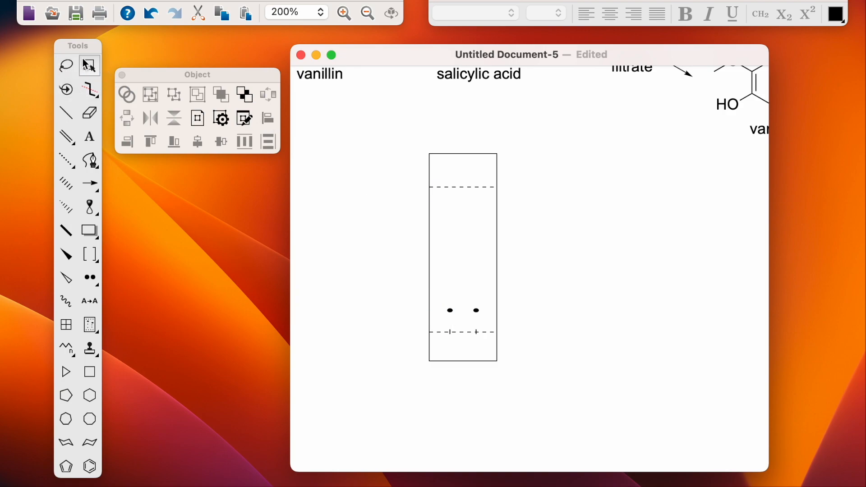
Step: Raise the left-lane spot to about Rf 0.43 and the right-lane spot to Rf 0.24
click(66, 112)
drag(451, 313, 451, 271)
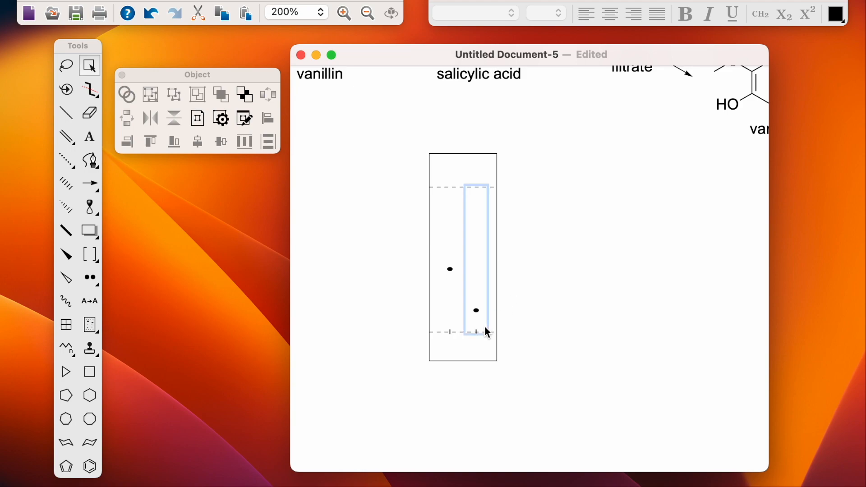
mouse_move(477, 314)
mouse_down()
mouse_move(475, 267)
mouse_move(476, 298)
mouse_up()
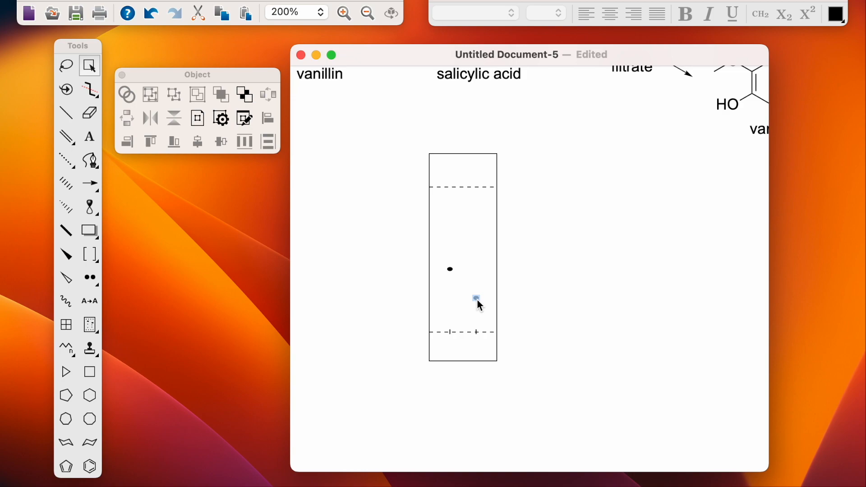
Step: Add a second right-lane spot at Rf 0.43, keeping the lower one near Rf 0.23
right_click(478, 272)
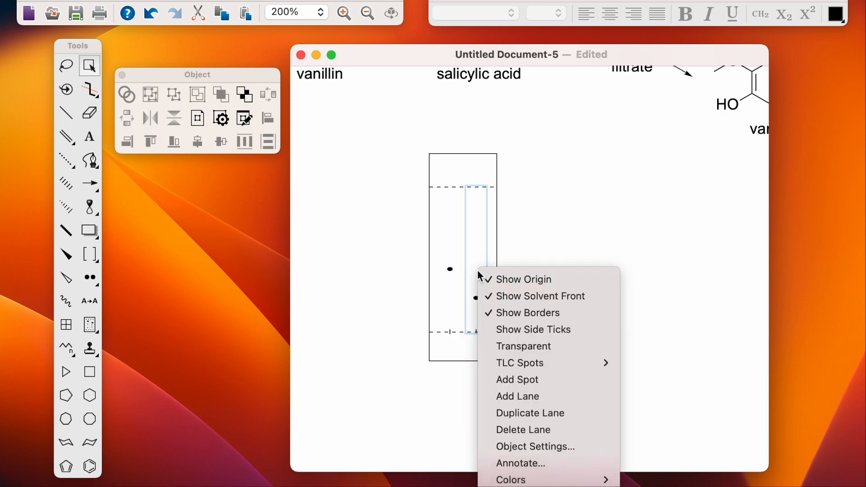
mouse_move(541, 363)
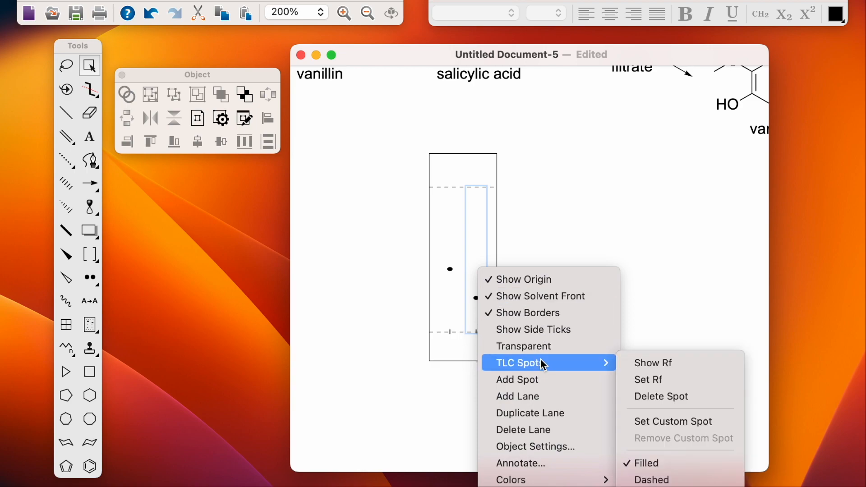
click(535, 384)
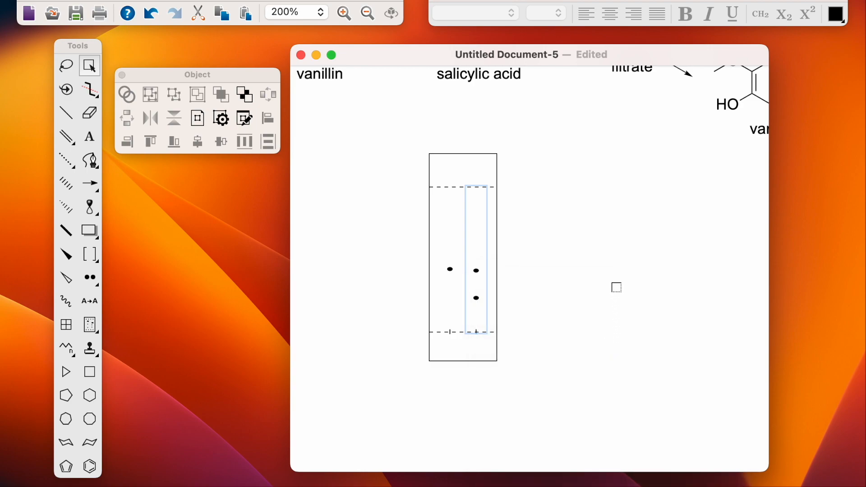
drag(478, 272, 478, 270)
drag(477, 299, 477, 300)
Step: Set the left-lane spot's Rf to exactly 0.44 with Set Rf
right_click(452, 270)
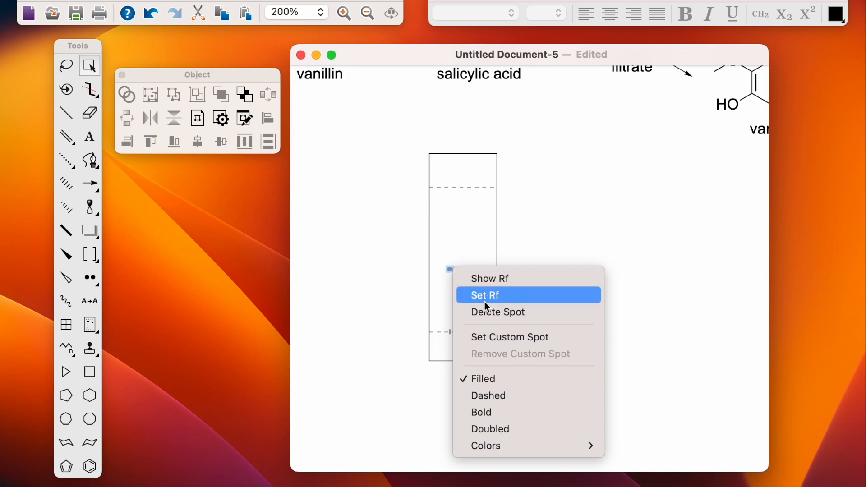
click(491, 278)
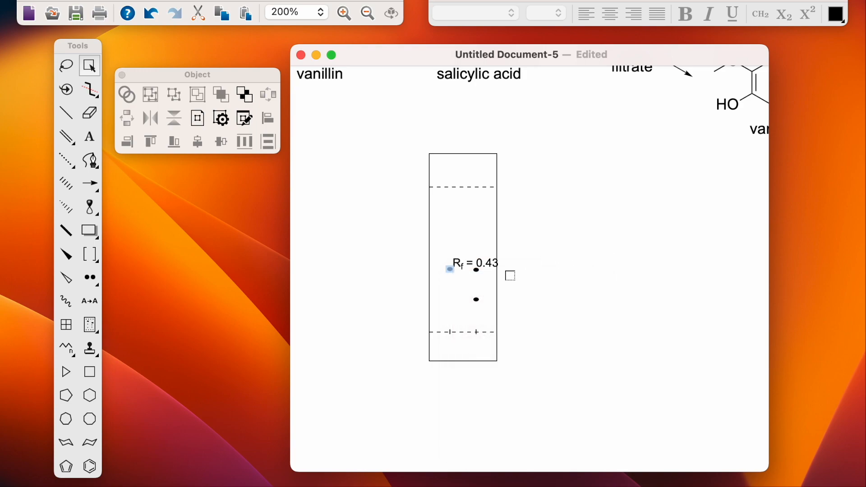
click(451, 271)
right_click(452, 272)
click(480, 281)
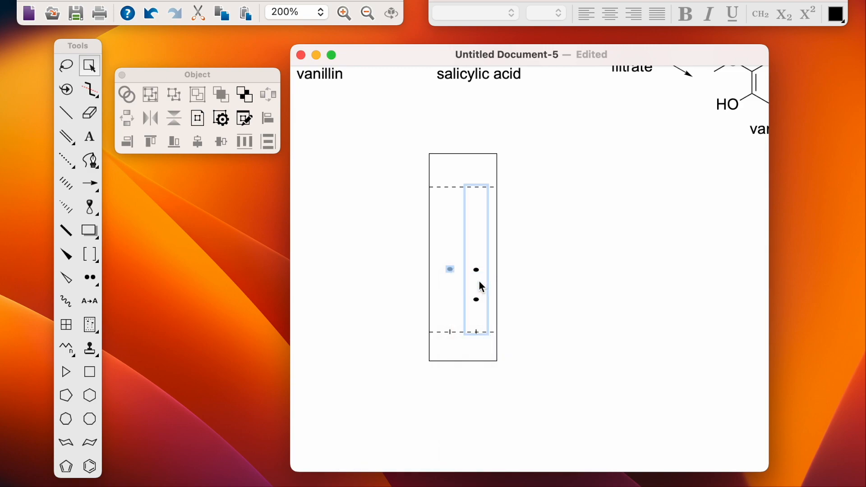
right_click(453, 269)
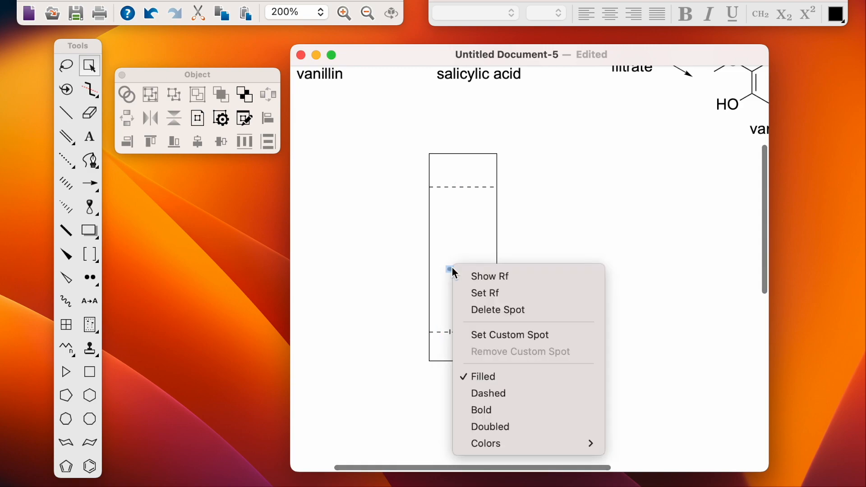
click(483, 294)
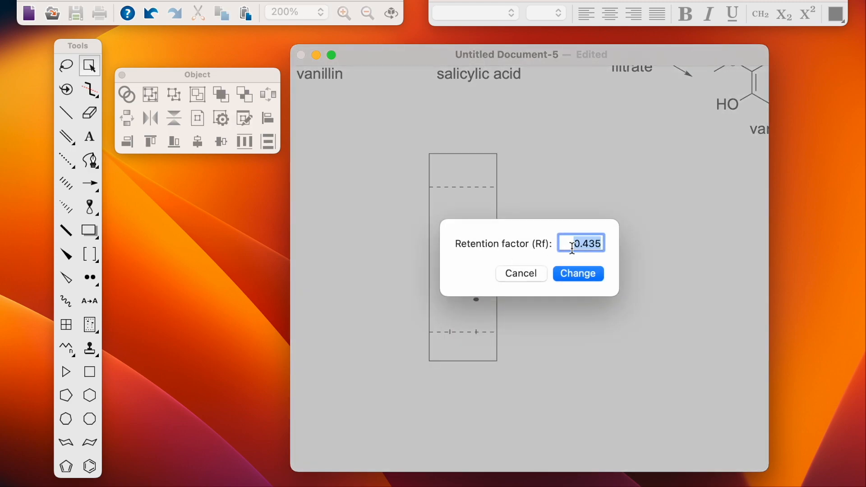
text(0.44)
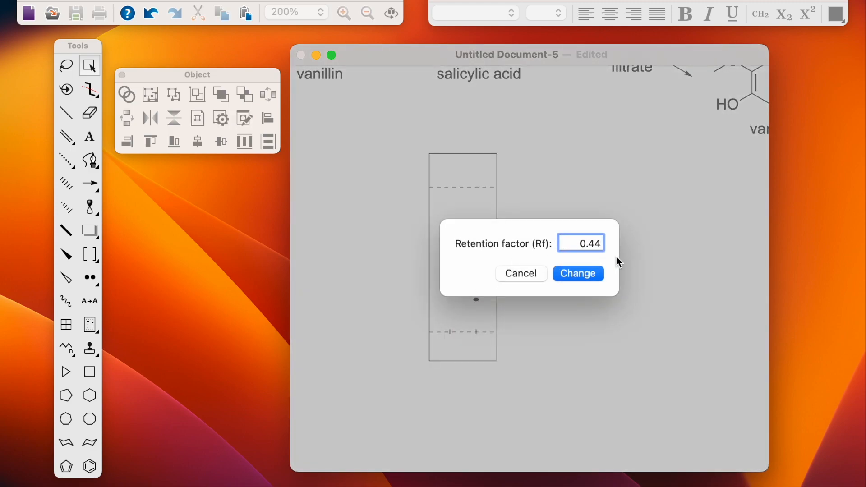
click(581, 272)
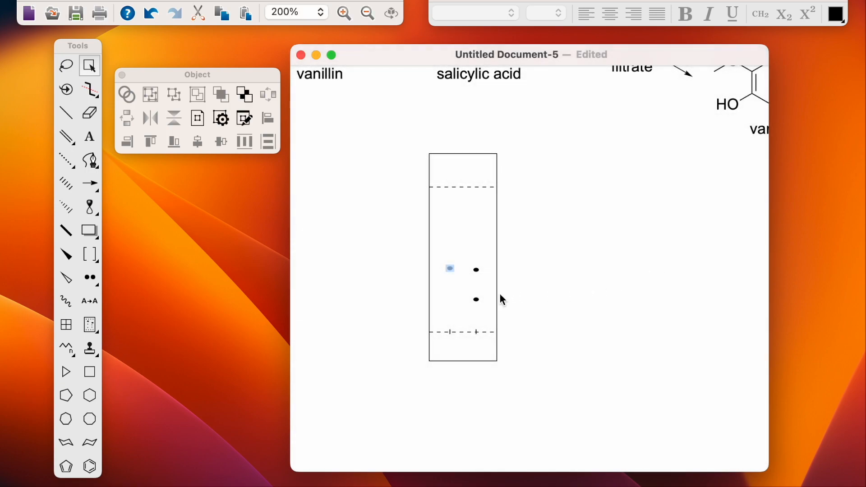
Step: Make the left-lane spot bold, then select the upper right-lane spot
right_click(452, 271)
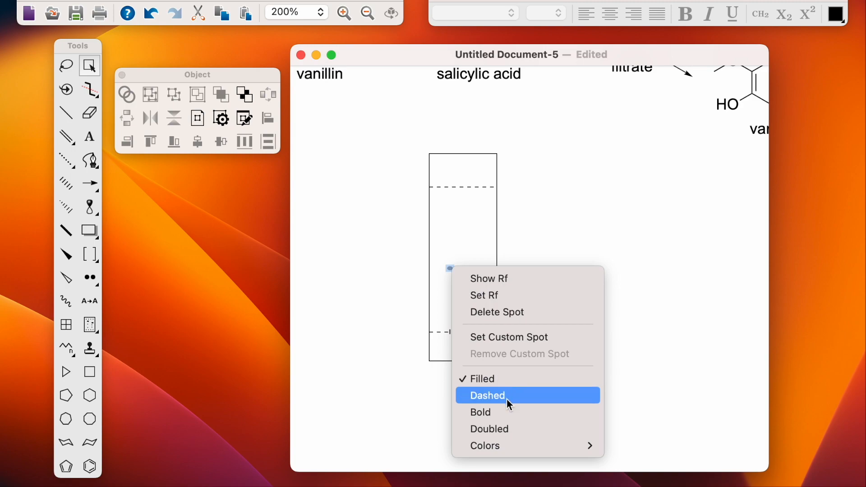
click(506, 412)
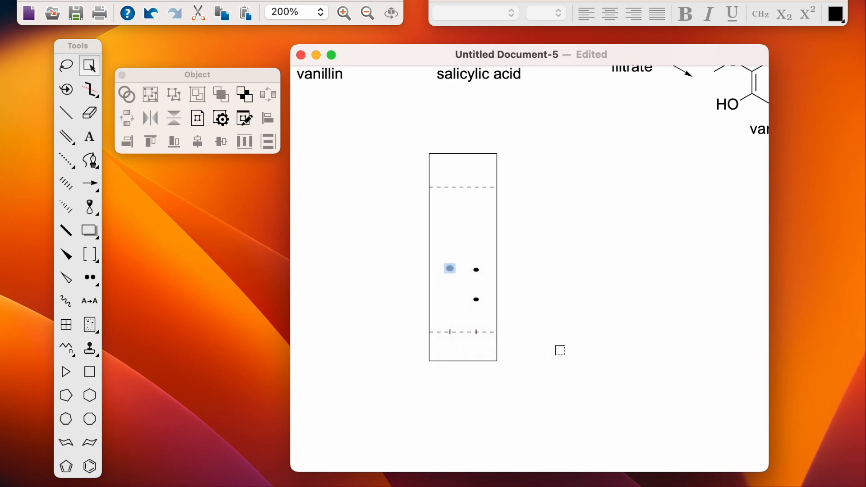
click(535, 302)
click(477, 271)
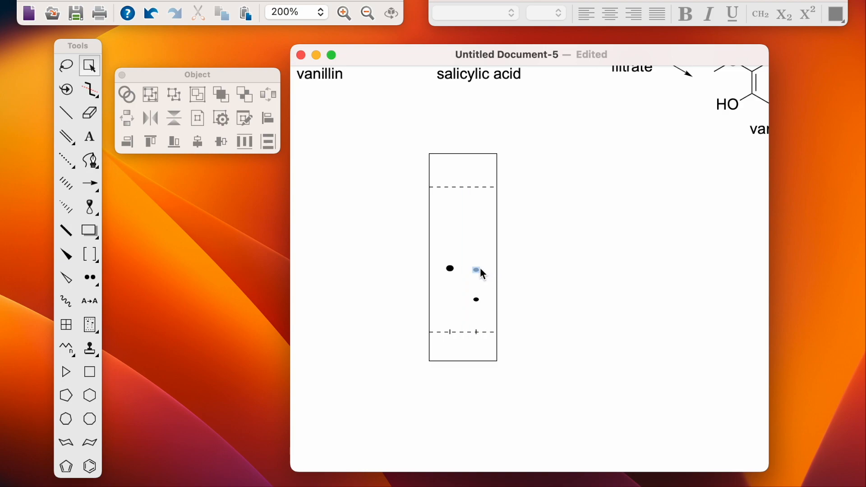
Step: Try a dashed style on the upper right-lane spot, then clear the selection
right_click(480, 269)
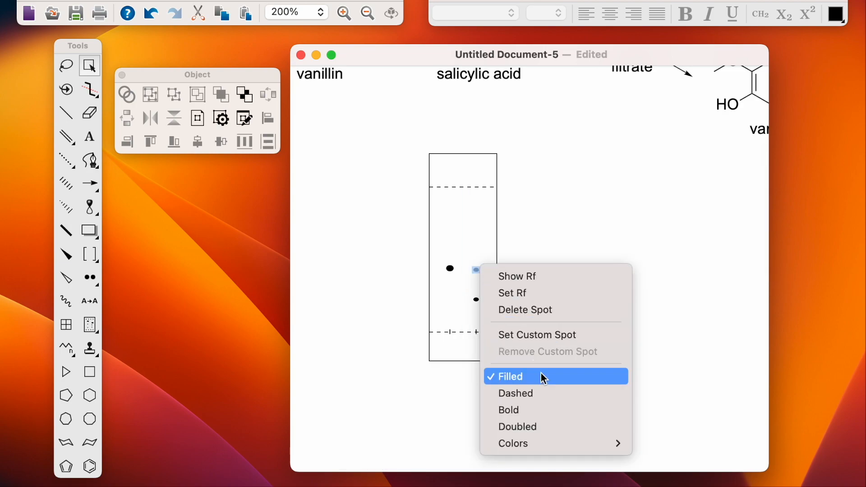
click(535, 403)
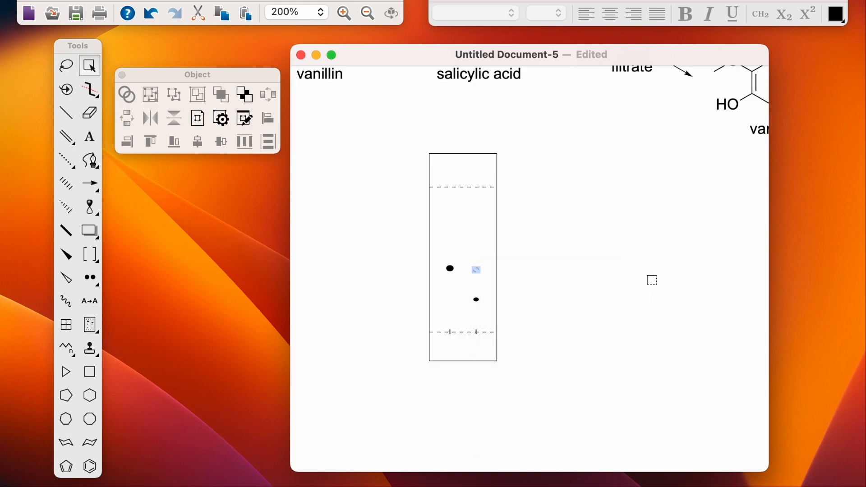
right_click(651, 280)
key(Escape)
click(539, 282)
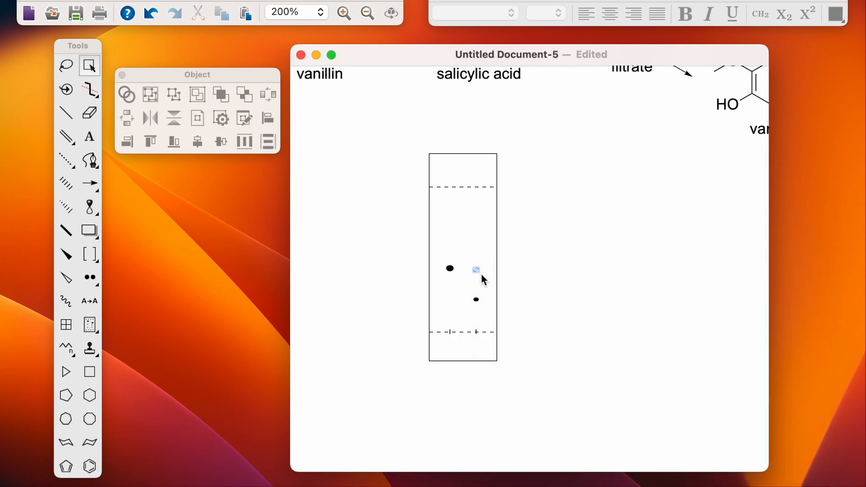
click(481, 275)
click(555, 267)
Step: Turn off the Filled option so the upper right-lane spot becomes a hollow outline
right_click(481, 269)
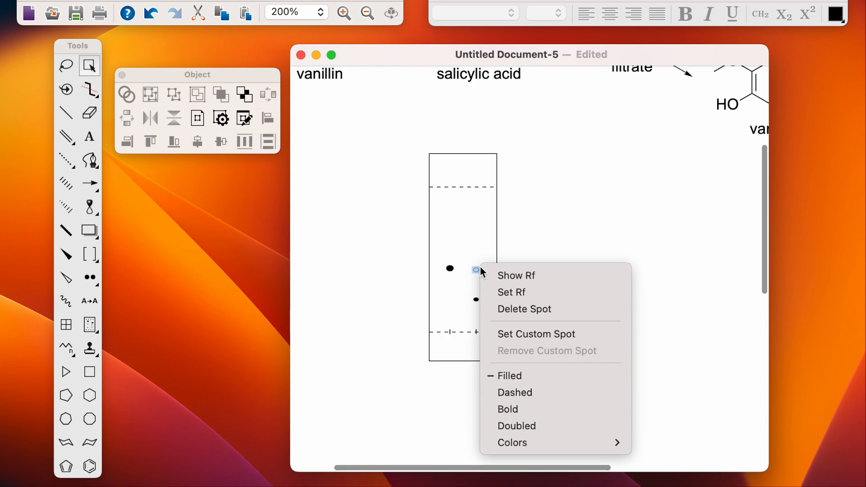
click(525, 377)
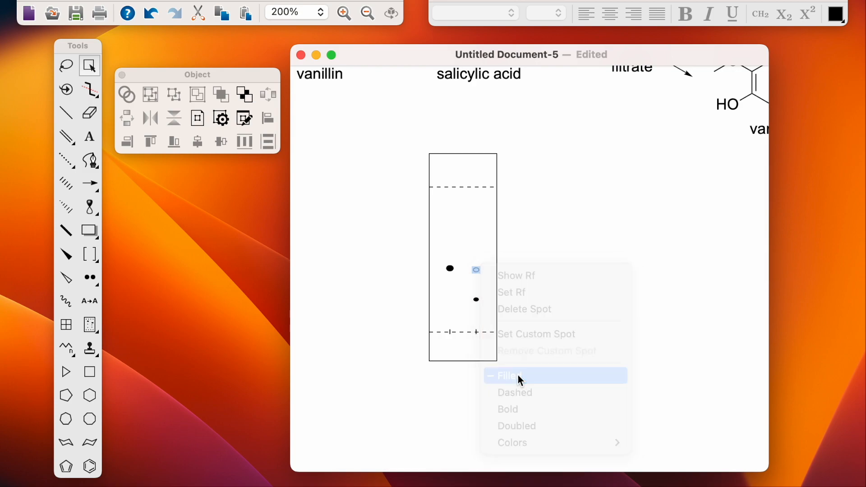
right_click(477, 269)
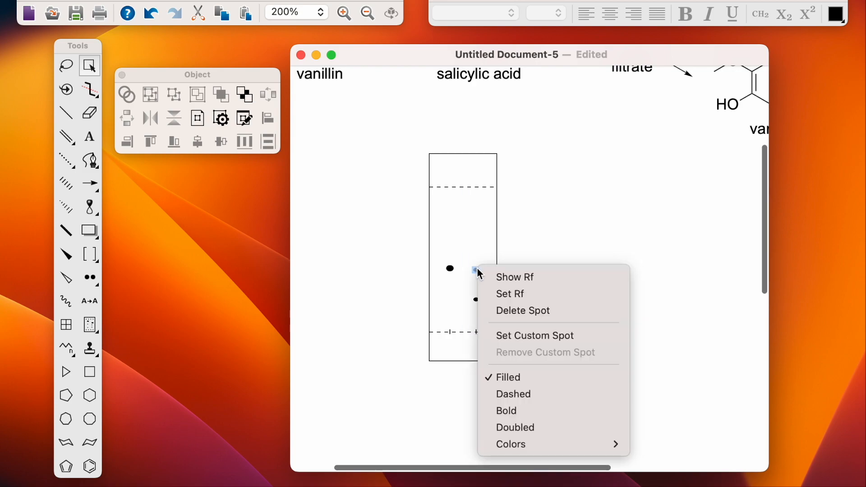
click(512, 377)
click(565, 315)
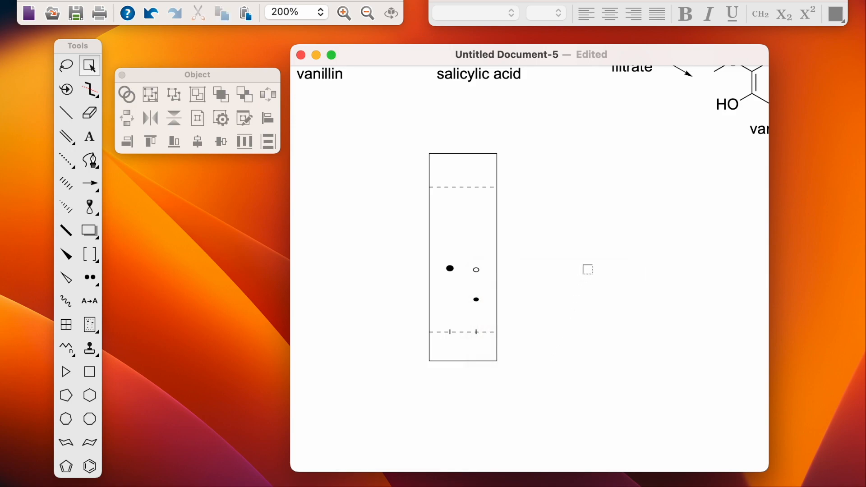
click(480, 269)
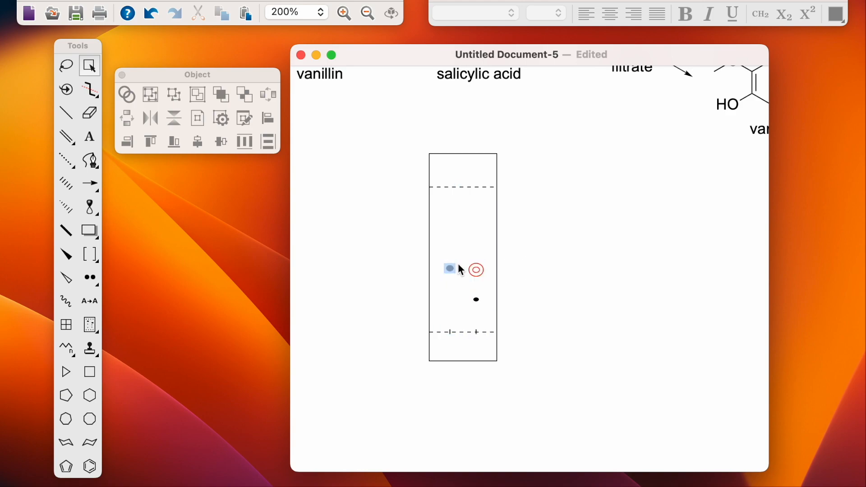
right_click(471, 269)
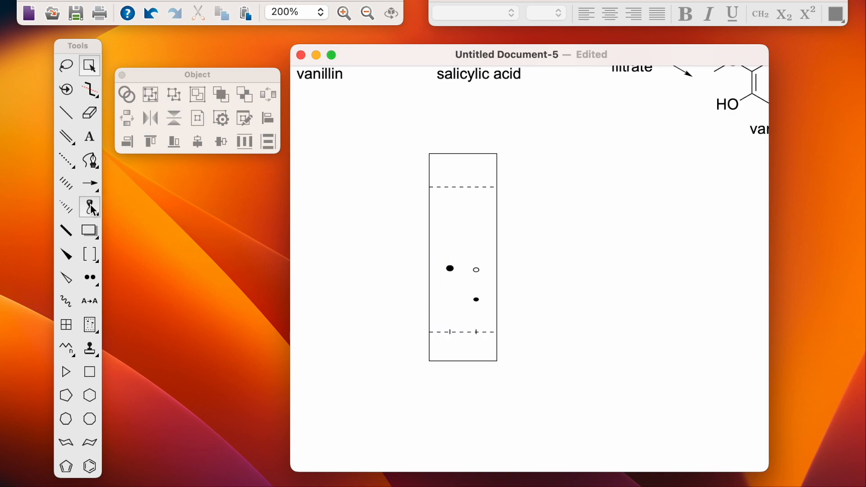
Step: Draw a small Oval (Solid) shape beside the TLC plate
click(94, 234)
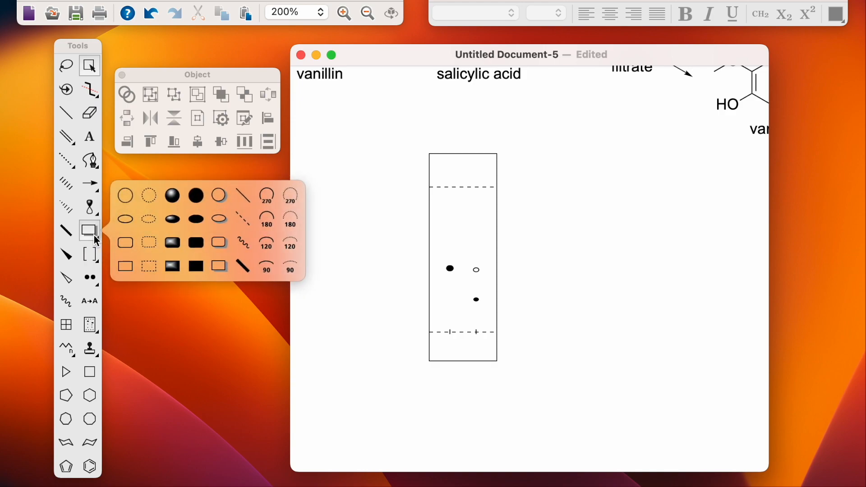
click(197, 225)
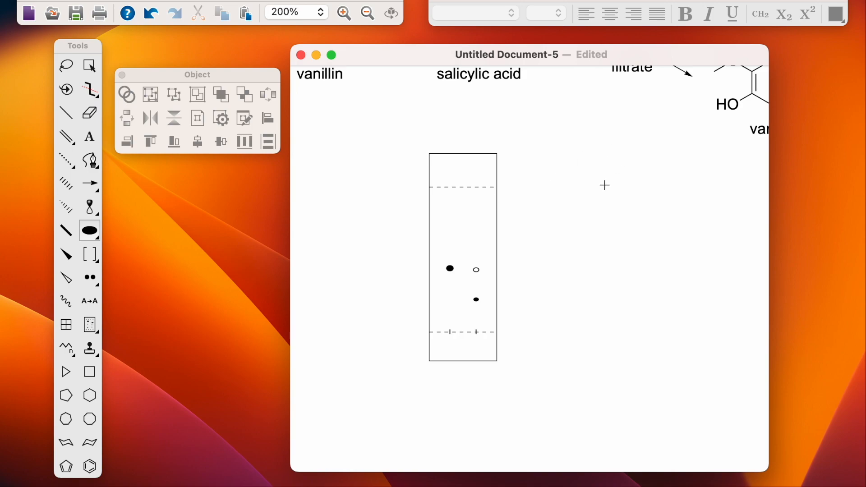
drag(545, 260, 549, 269)
Step: Colour the oval blue and move it onto the hollow right-lane spot
click(66, 66)
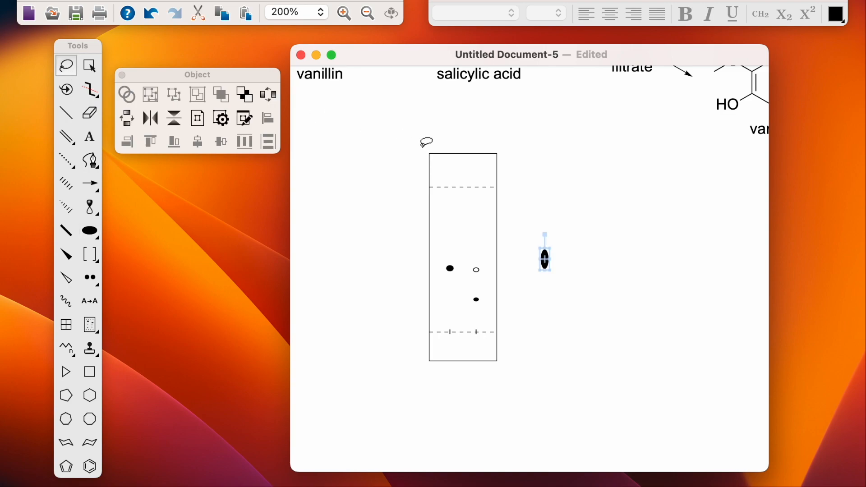
click(835, 14)
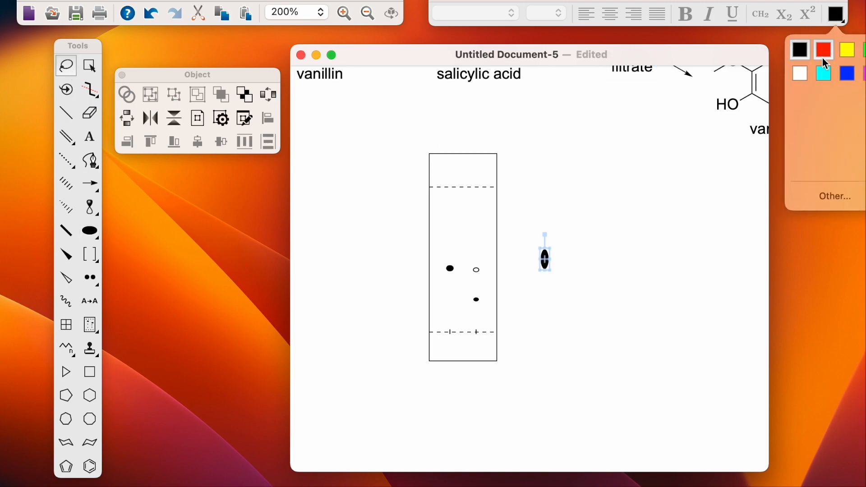
click(847, 73)
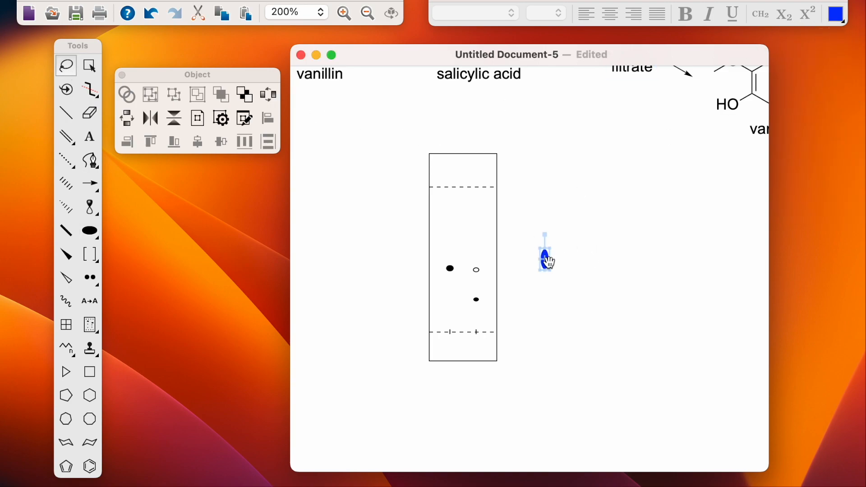
drag(548, 262, 482, 275)
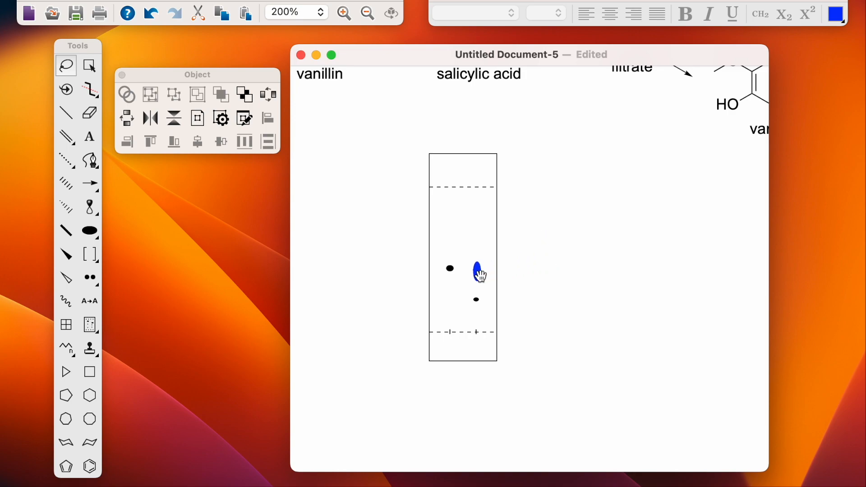
click(612, 249)
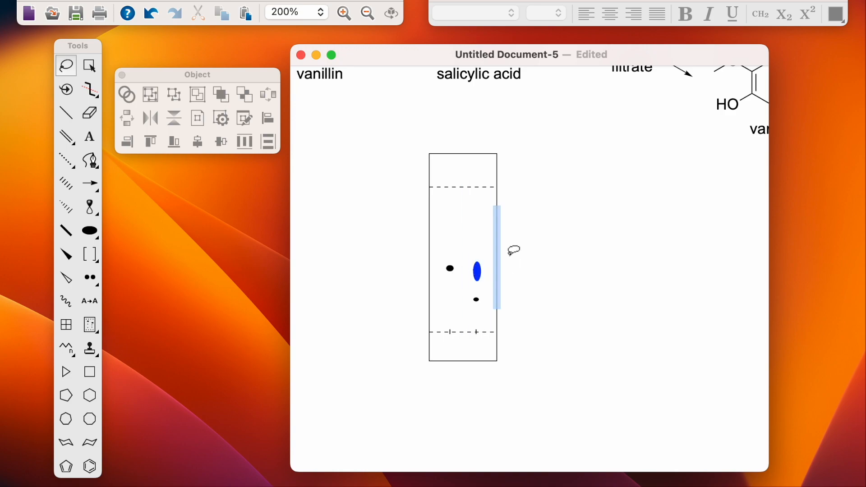
Step: Lasso the whole TLC plate with its spots and shift it left
mouse_move(394, 146)
mouse_down()
mouse_move(377, 386)
mouse_move(533, 290)
mouse_move(497, 128)
mouse_up()
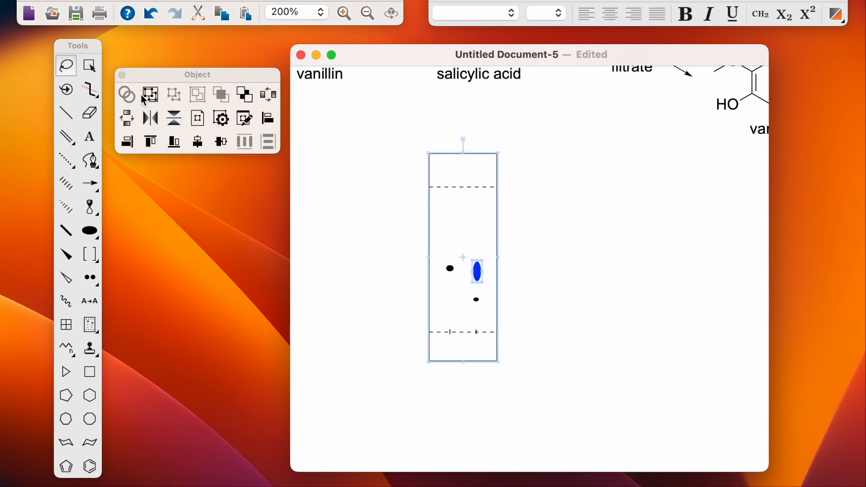
drag(483, 234, 466, 224)
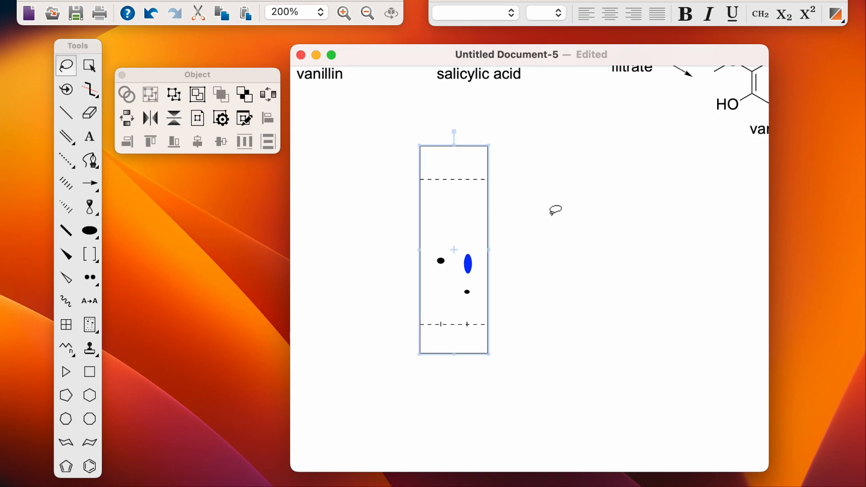
key(super+z)
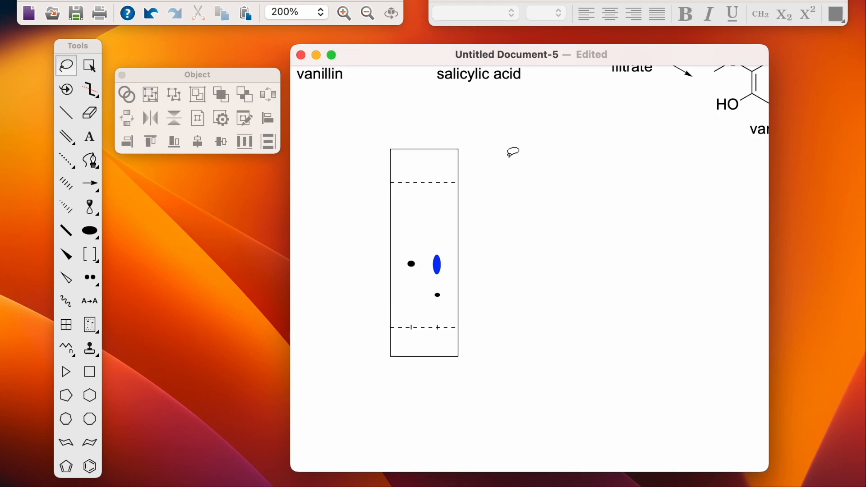
Step: Add text labels '1' and '2' beside the plate
click(90, 137)
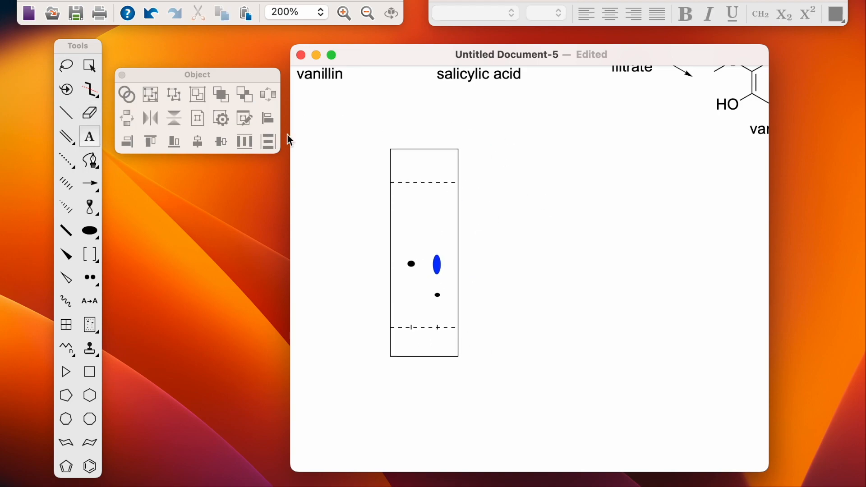
click(499, 232)
text(1)
click(591, 223)
click(592, 223)
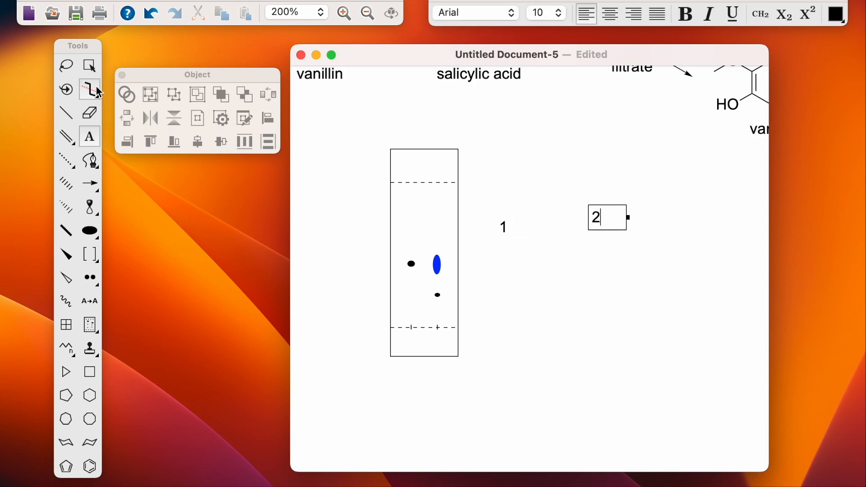
click(69, 67)
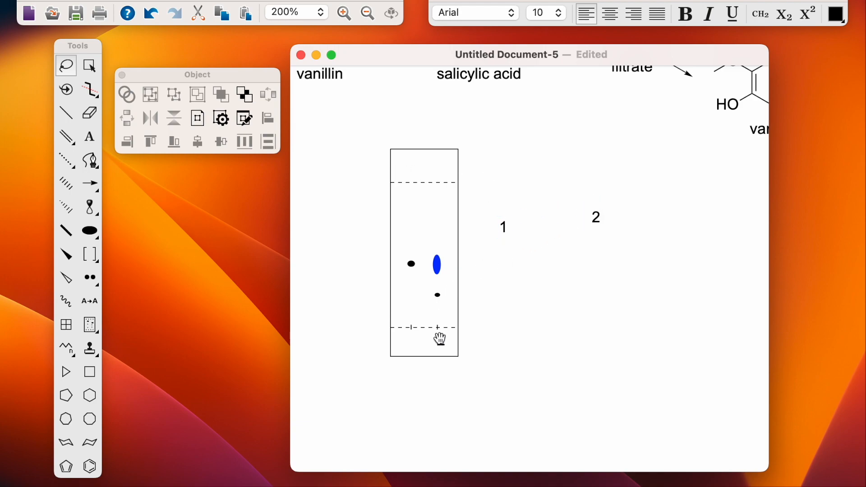
Step: Place label '2' under the right lane and '1' under the left lane
drag(440, 339, 437, 341)
drag(504, 227, 411, 342)
click(575, 241)
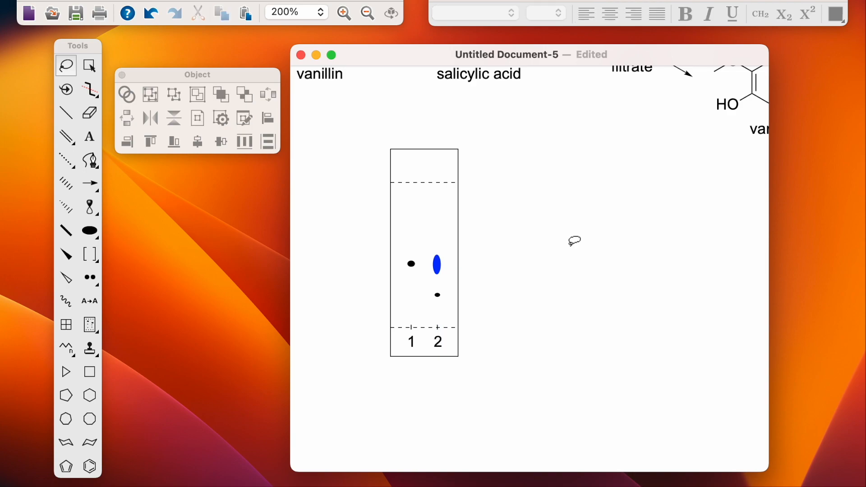